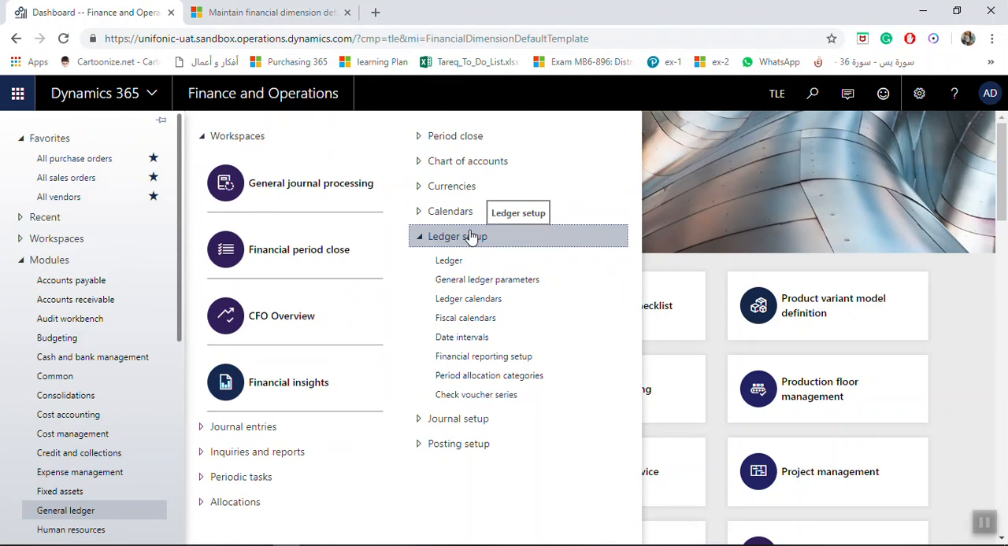
- Open the General ledger parameters under Ledger setup and set Check for voucher used to Reject duplicate
left_click(465, 240)
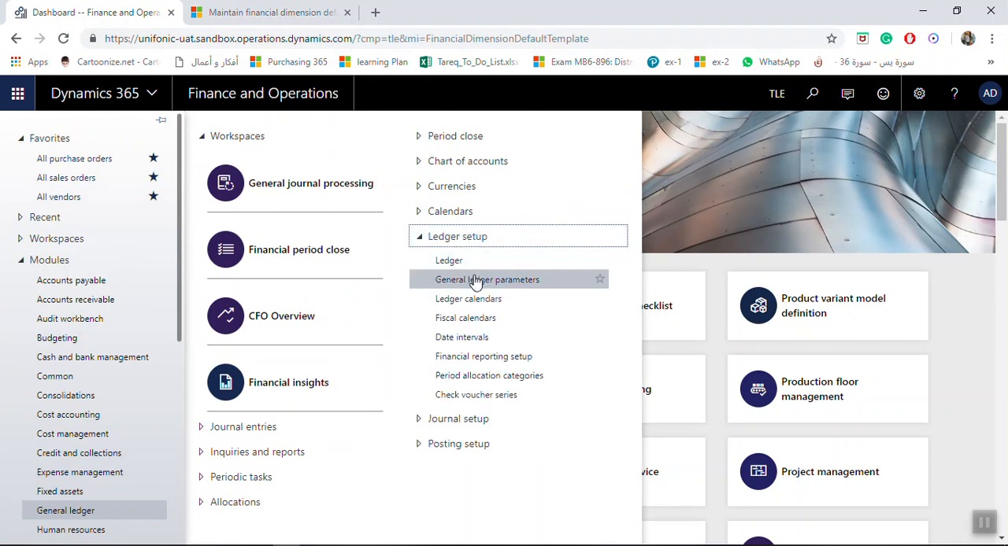
left_click(477, 280)
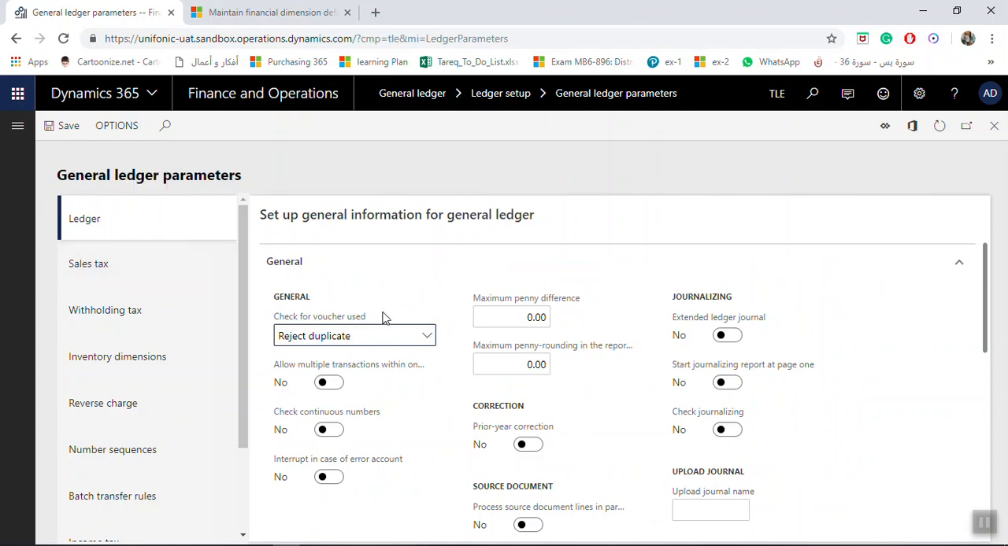
mouse_move(364, 324)
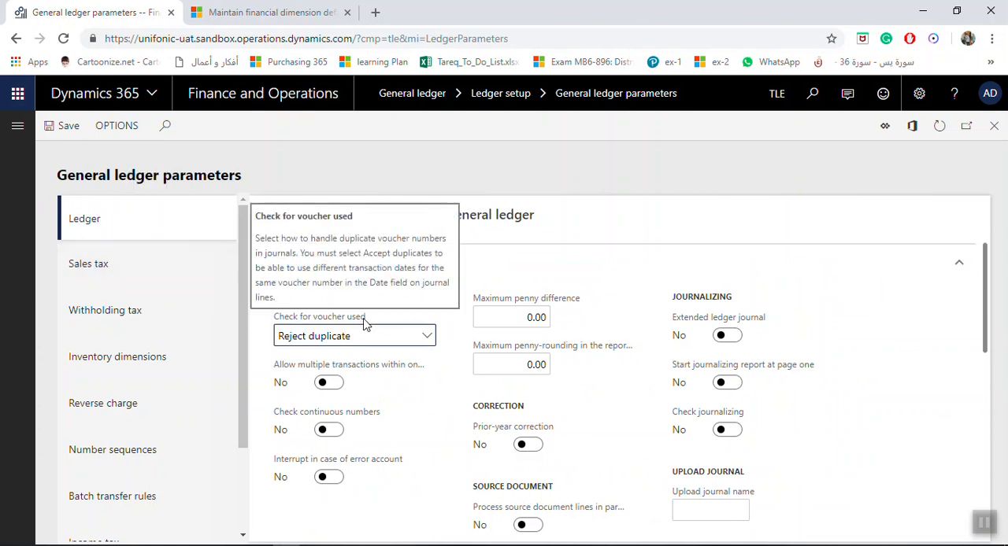
left_click(426, 337)
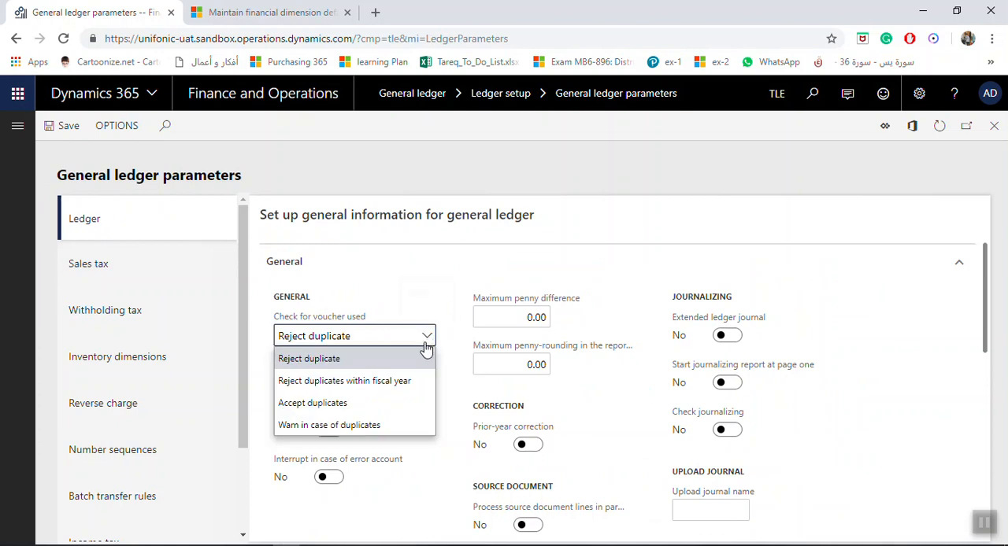
left_click(367, 360)
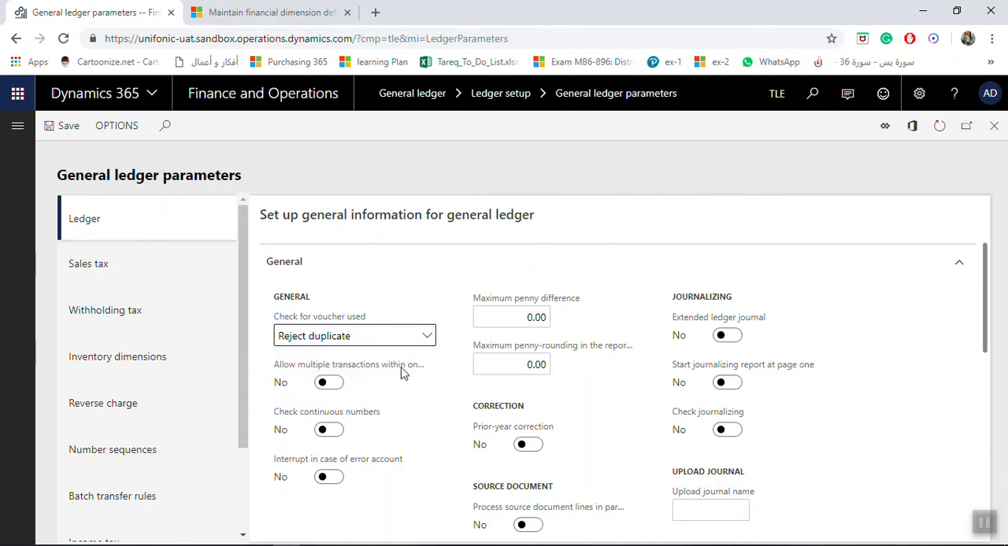
- Allow multiple transactions within one voucher and dismiss the resulting warning
mouse_move(402, 373)
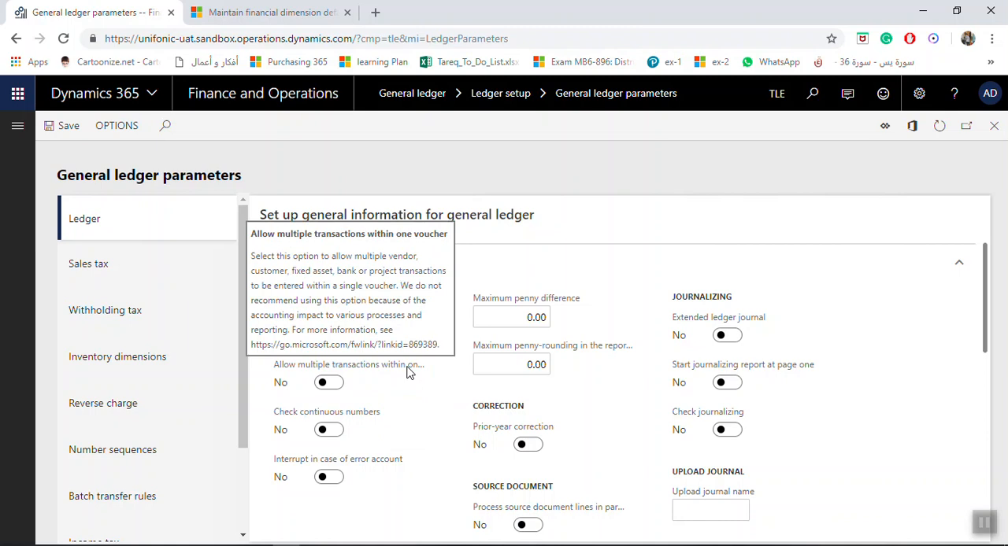
left_click(331, 383)
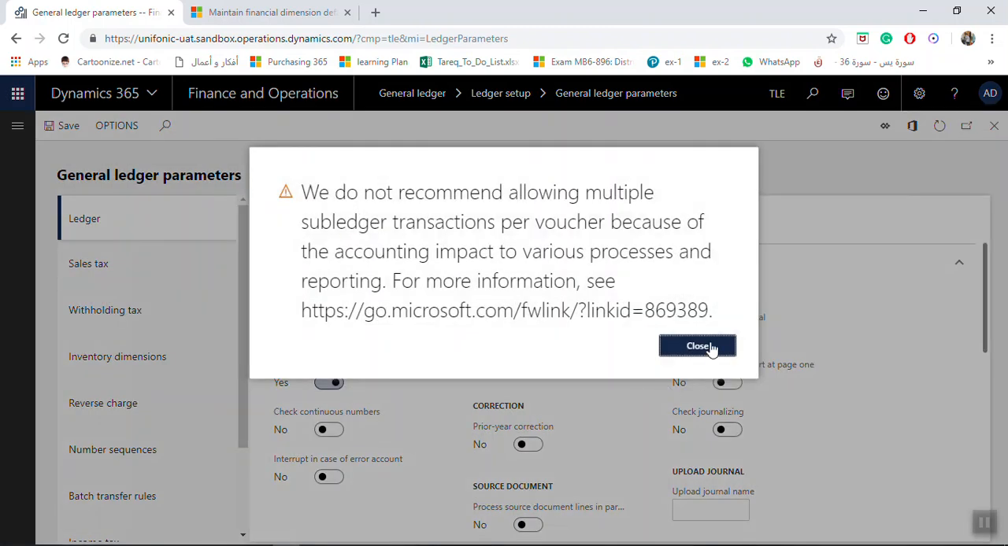
left_click(698, 346)
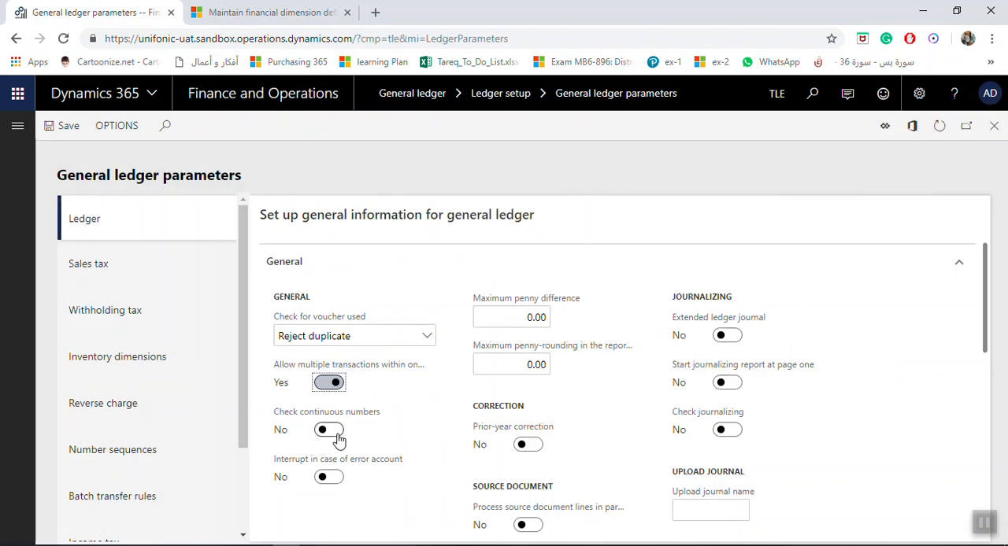
- Turn on Check continuous numbers and Interrupt in case of error account in the general ledger settings
mouse_move(334, 419)
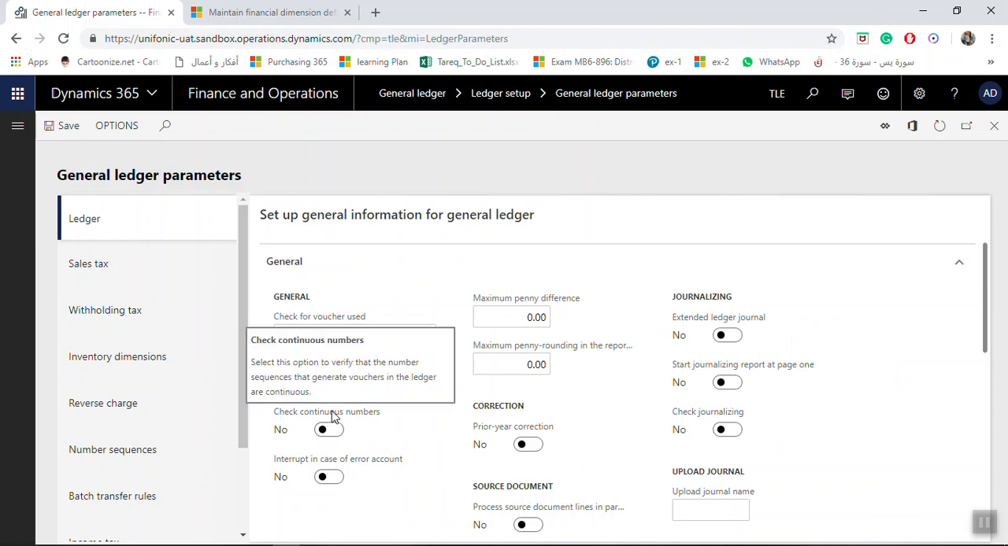
left_click(331, 429)
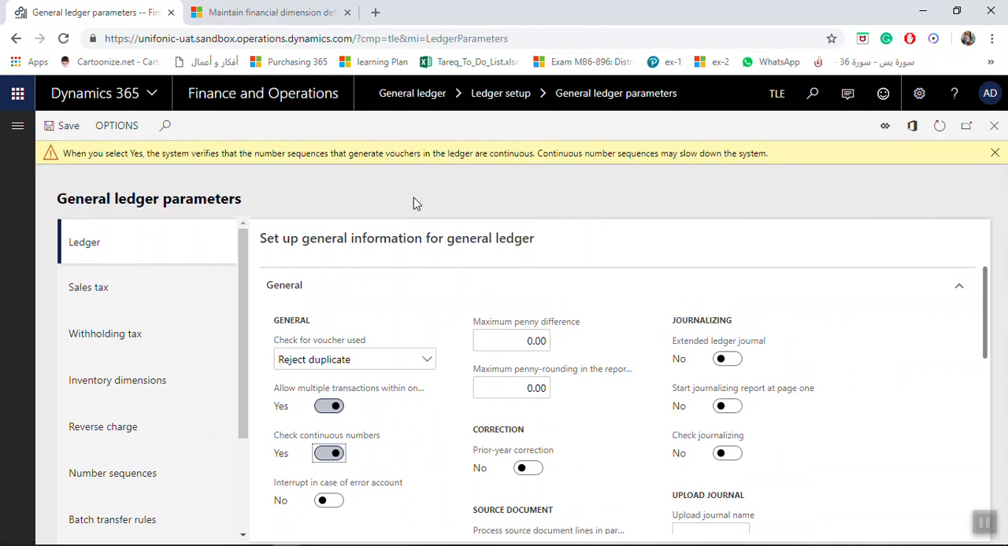
scroll(454, 299, "down", 2)
left_click(331, 353)
scroll(485, 413, "up", 2)
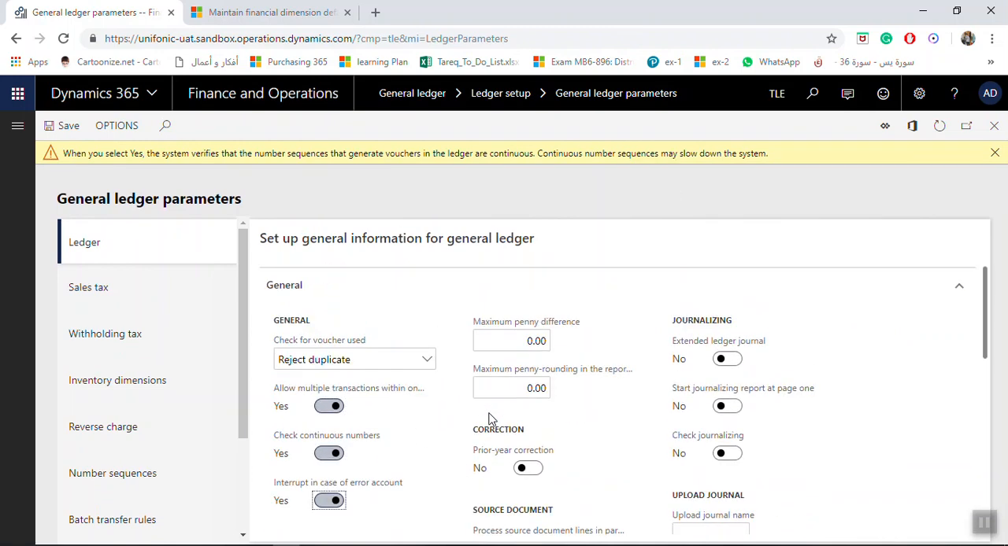
- Turn on Correction for transaction reversals in the accounting rules and dismiss the warning message
scroll(574, 366, "down", 1)
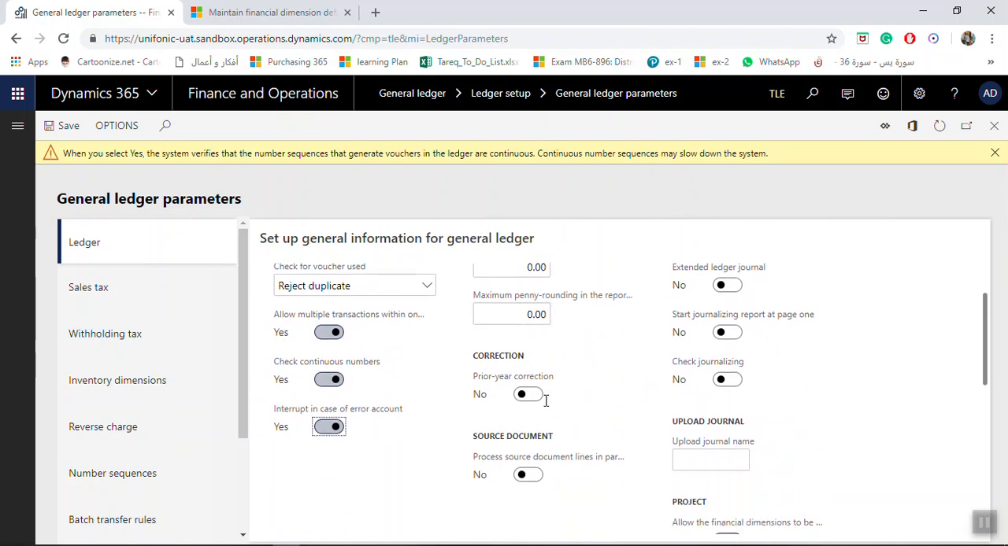
mouse_move(521, 378)
scroll(610, 346, "down", 1)
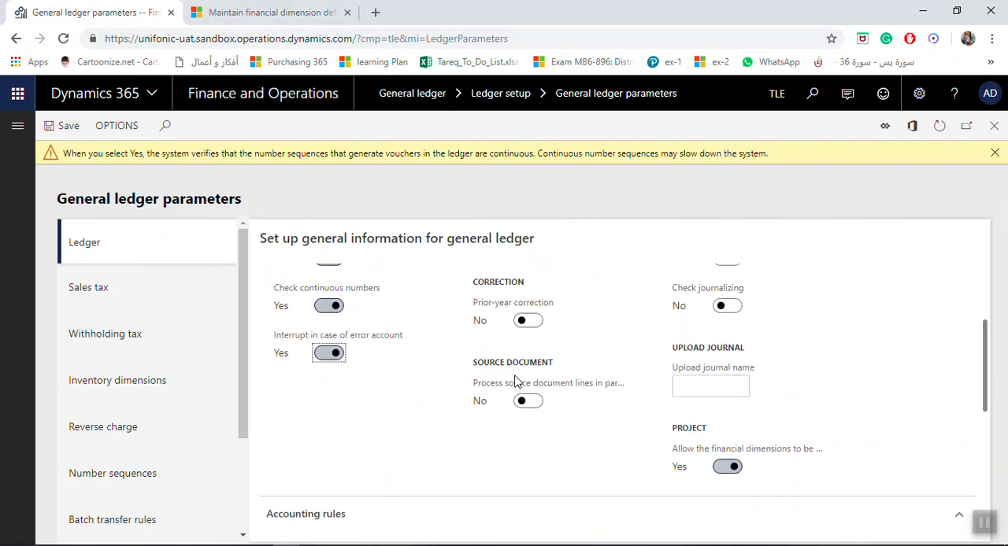
scroll(512, 382, "down", 1)
scroll(508, 381, "down", 1)
scroll(509, 375, "down", 1)
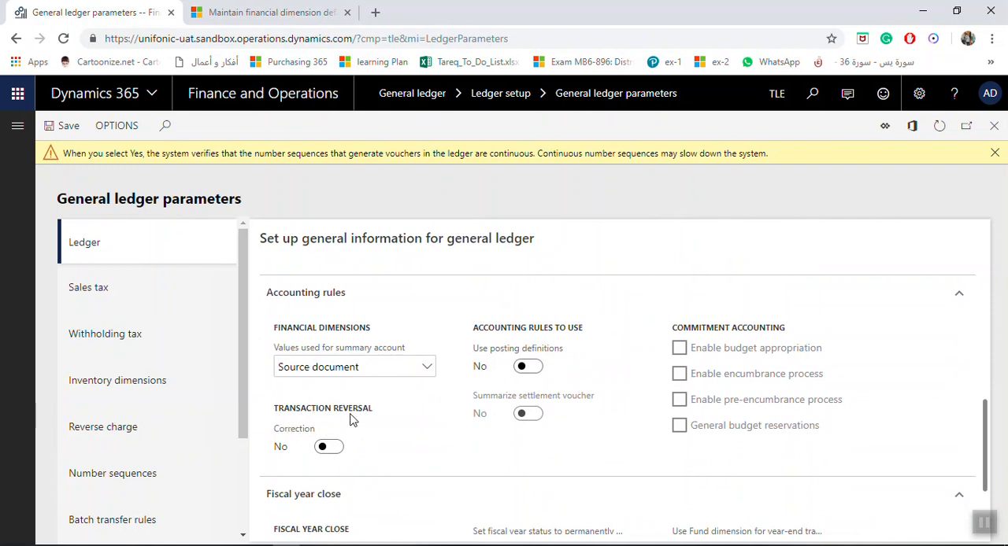
left_click(332, 452)
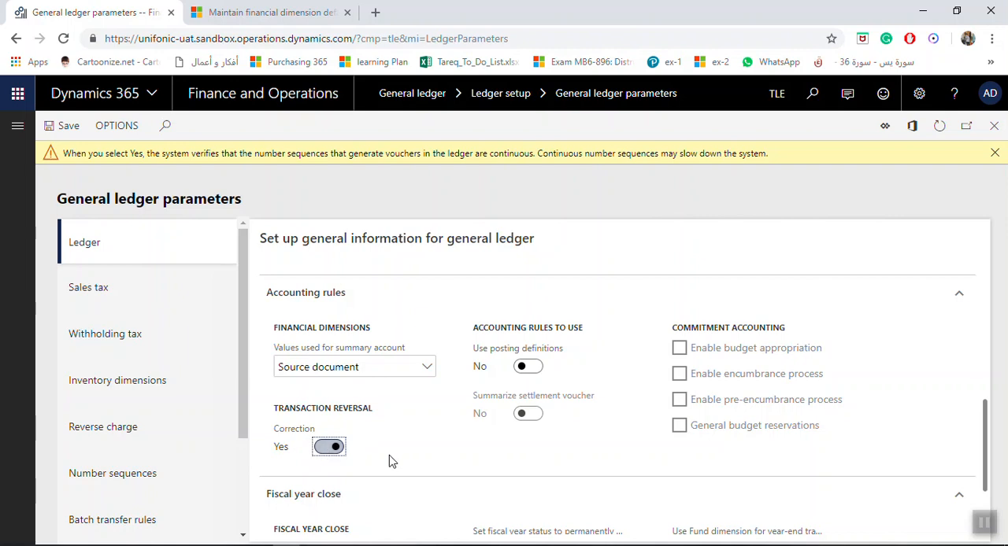
left_click(993, 154)
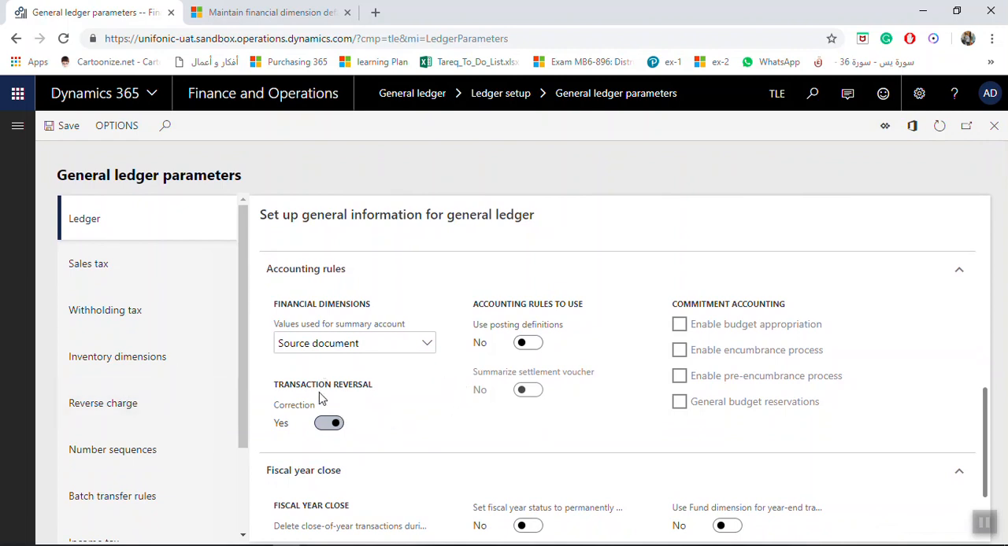
- Turn on the creation of closing transactions in the Fiscal year close settings
scroll(361, 439, "down", 1)
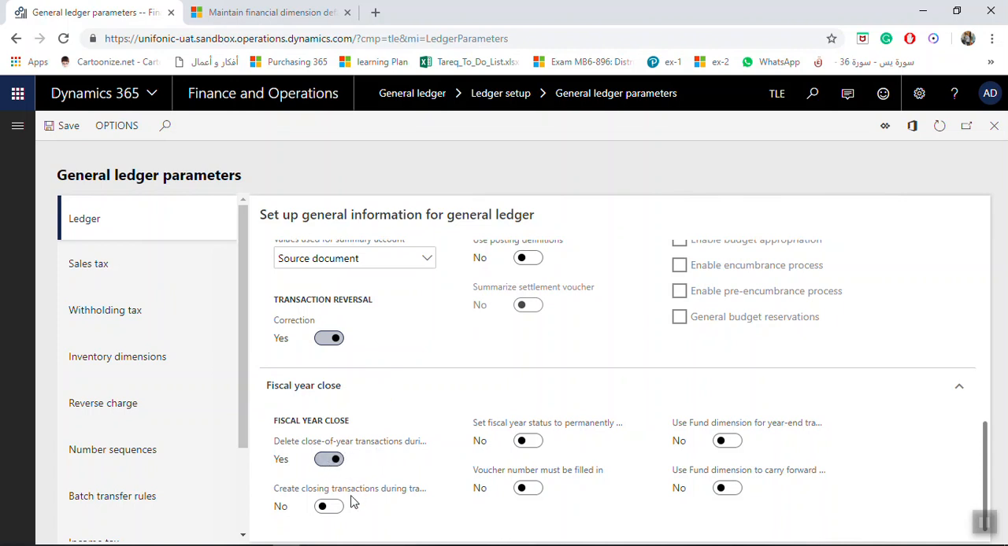
left_click(329, 507)
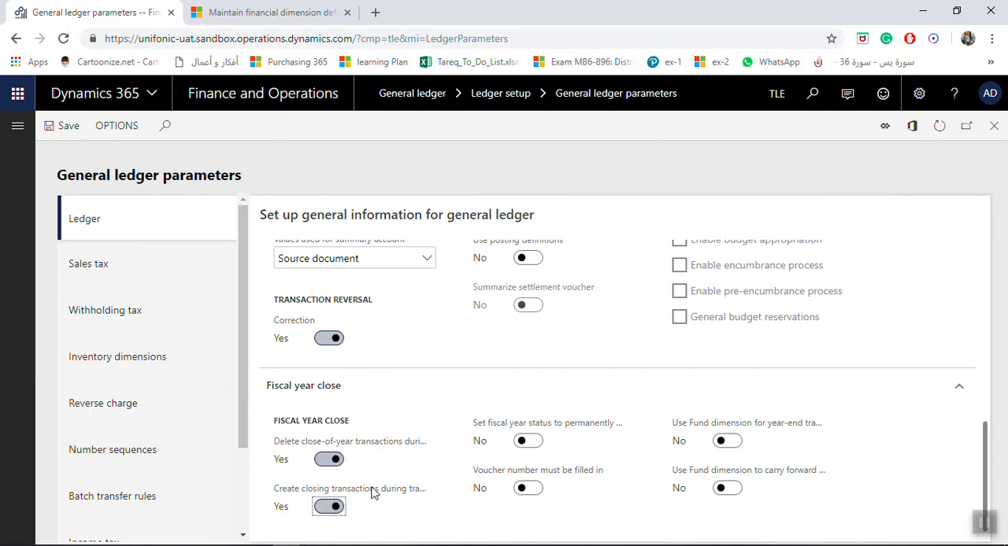
mouse_move(371, 491)
mouse_move(568, 431)
left_click(530, 443)
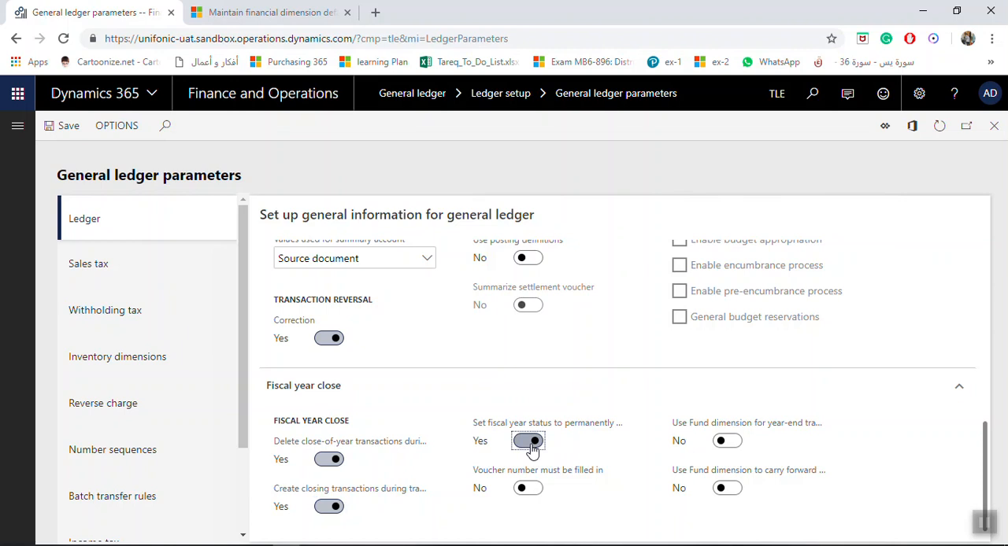
left_click(532, 444)
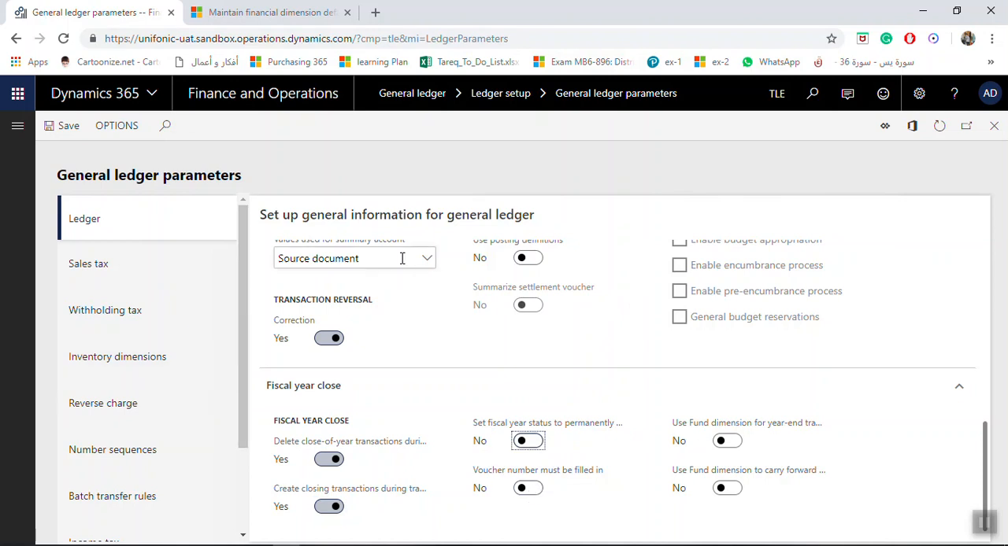
- Open the Sales tax parameters and choose None for Check sales tax groups
left_click(91, 264)
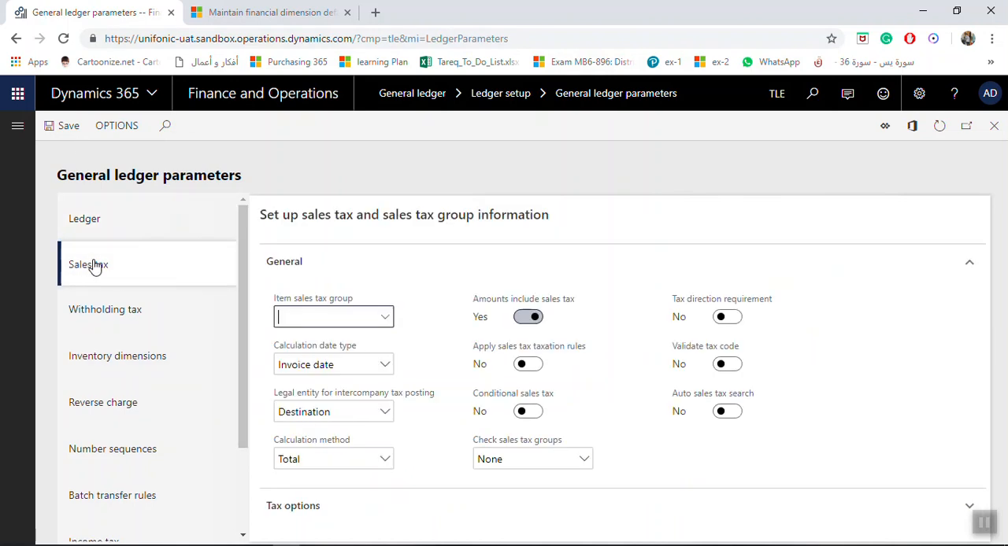
left_click(386, 319)
left_click(385, 319)
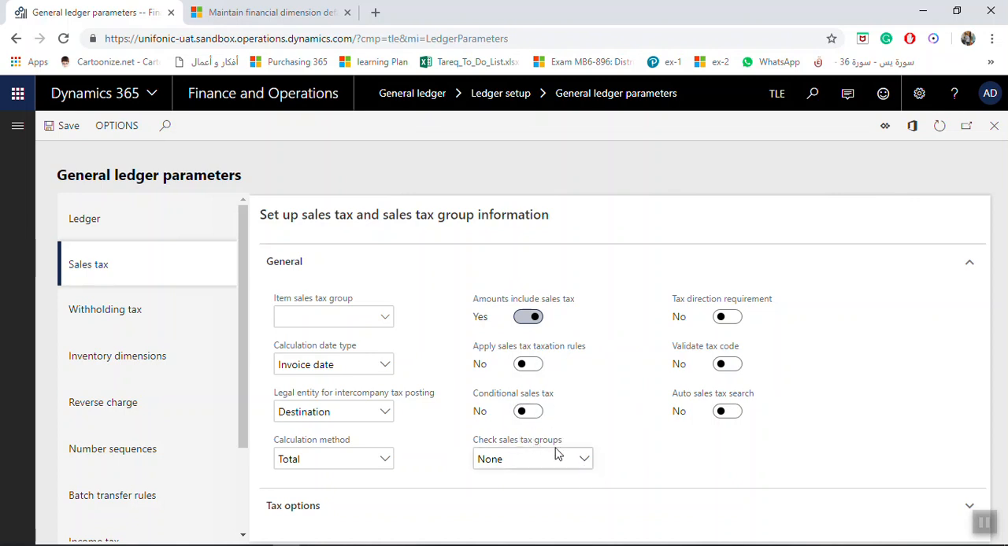
left_click(584, 465)
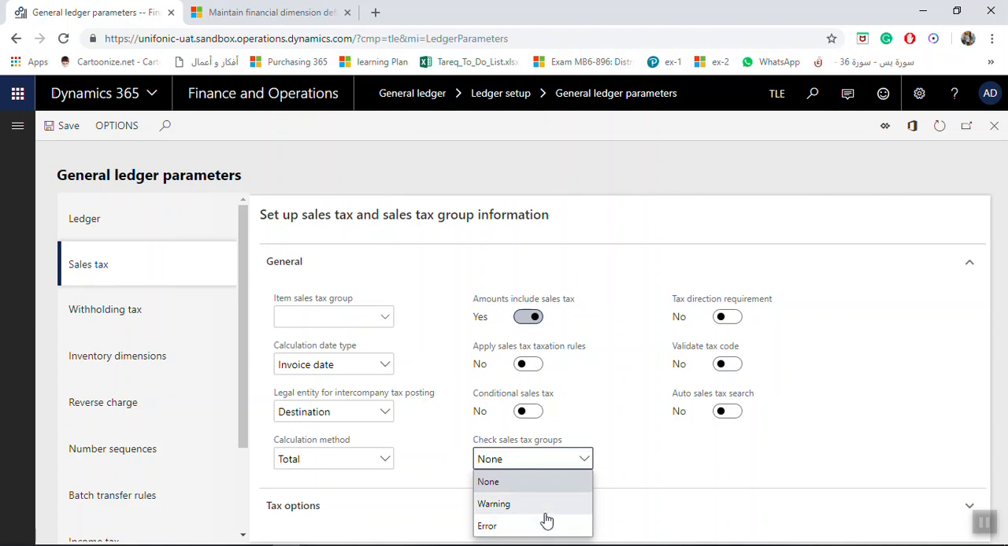
left_click(557, 487)
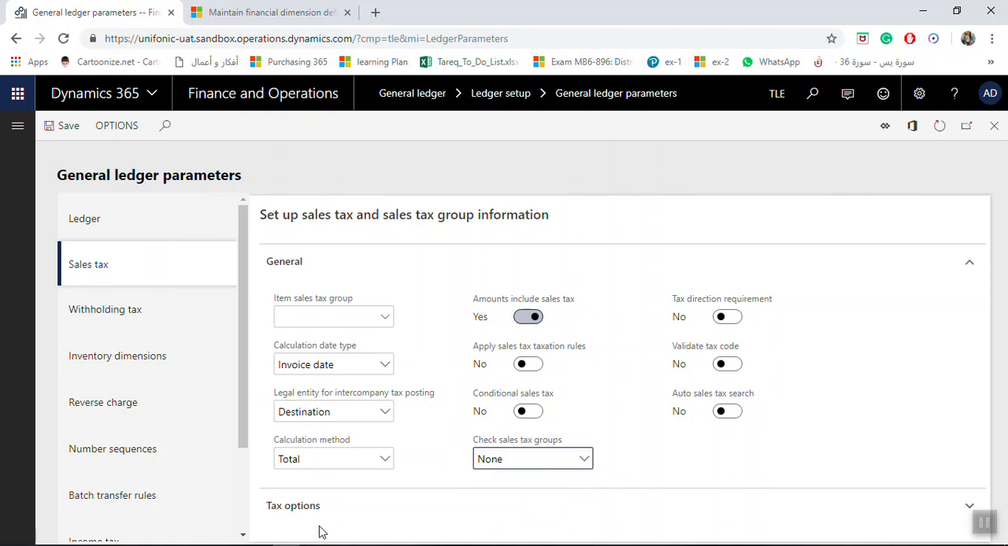
- Open the number sequences parameters and view the details of the Journal batch number's sequence code
left_click_drag(251, 348, 231, 408)
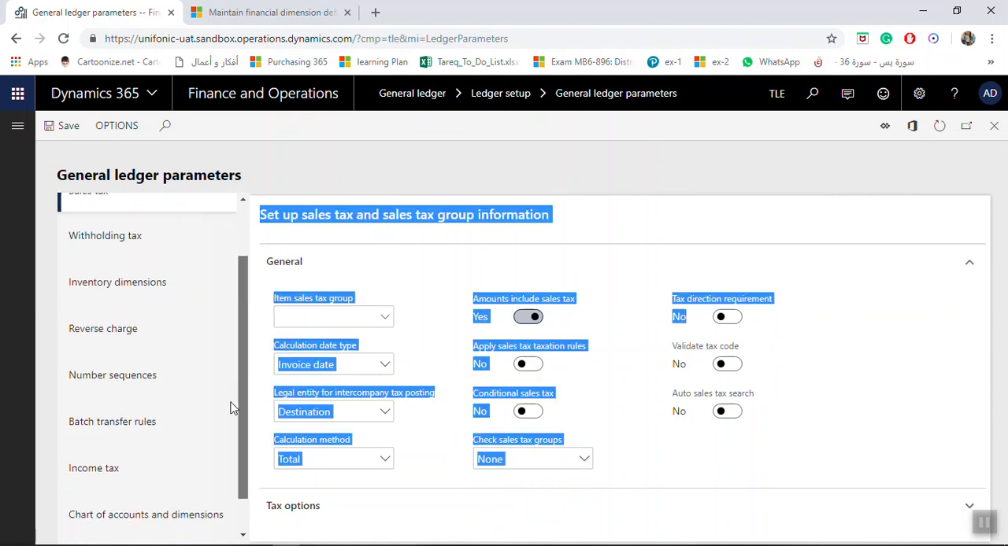
left_click(168, 385)
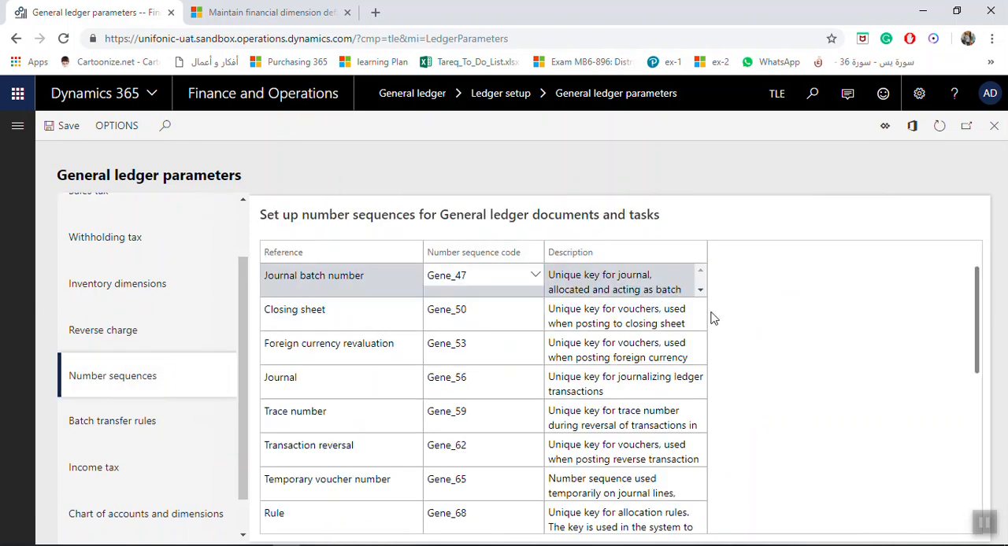
right_click(535, 279)
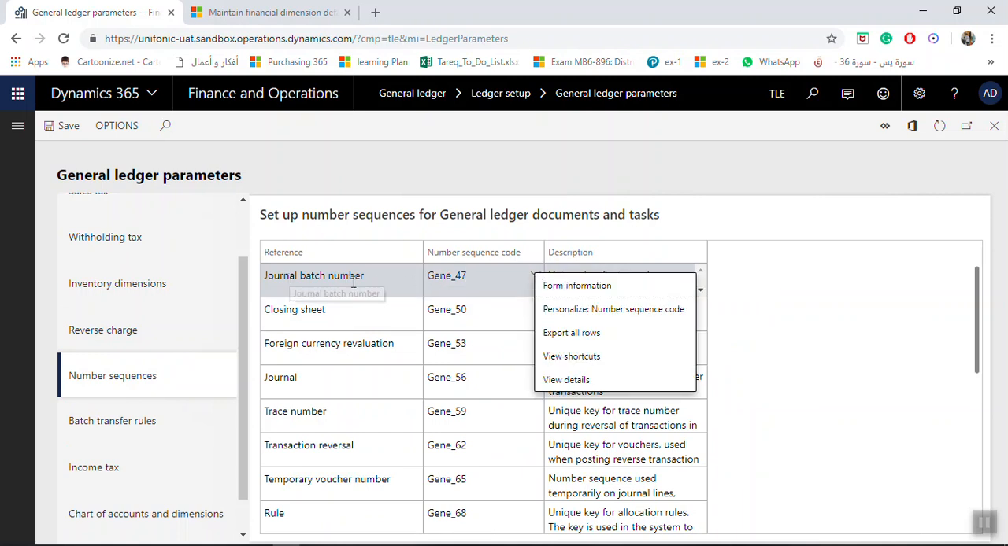
left_click(566, 381)
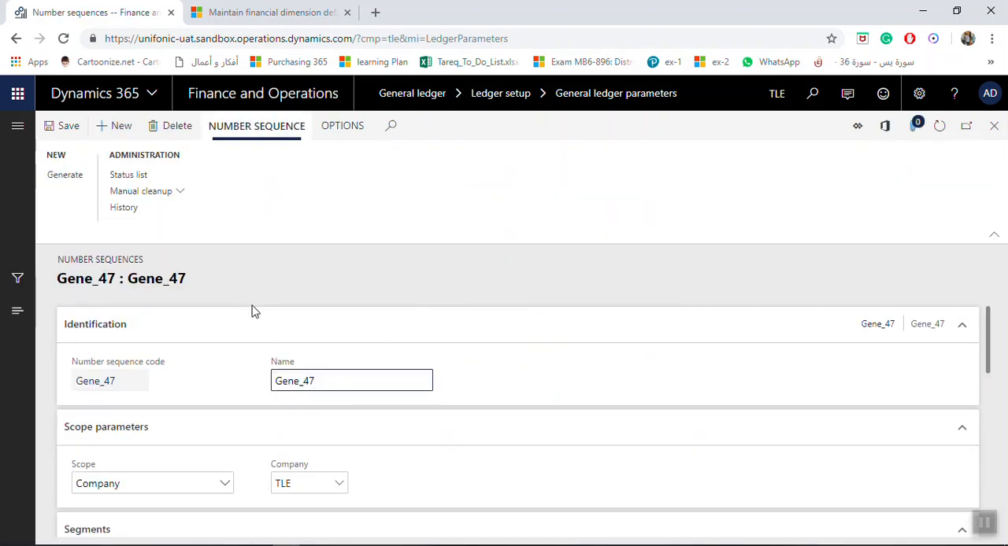
- Change the Constant segment's value to JBN- in the Journal batch number sequence
scroll(634, 477, "down", 4)
scroll(454, 421, "up", 1)
left_click(380, 401)
left_click(149, 350)
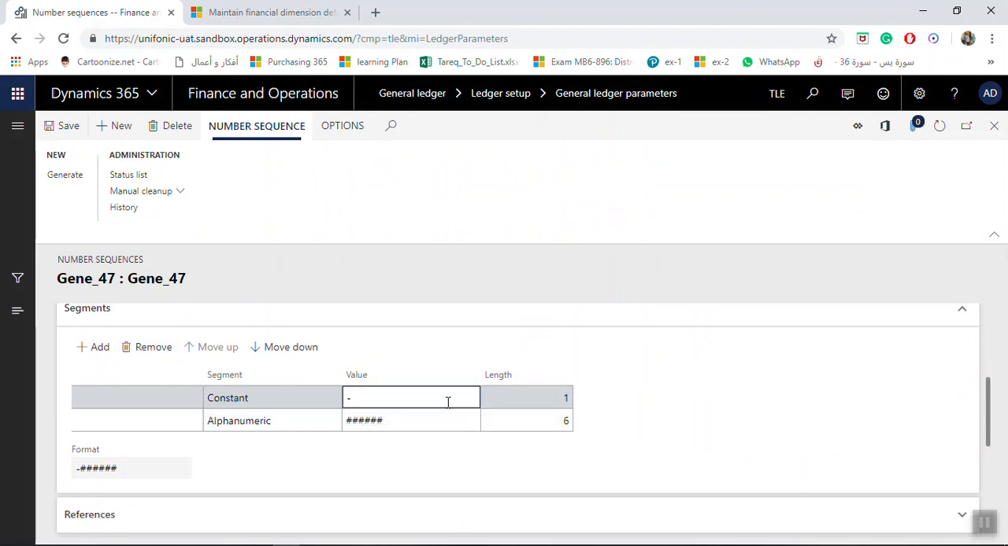
key("Caps_Lock")
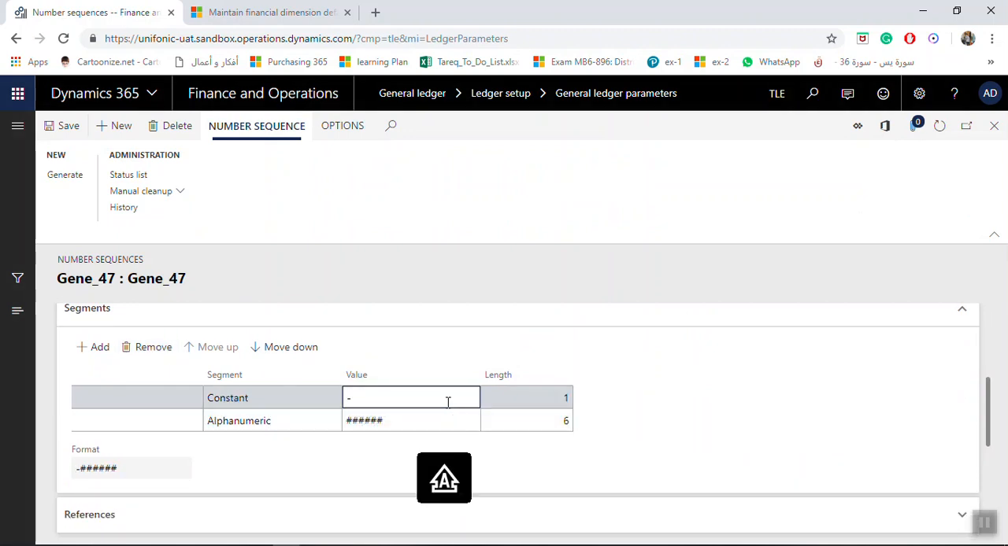
type("JBN")
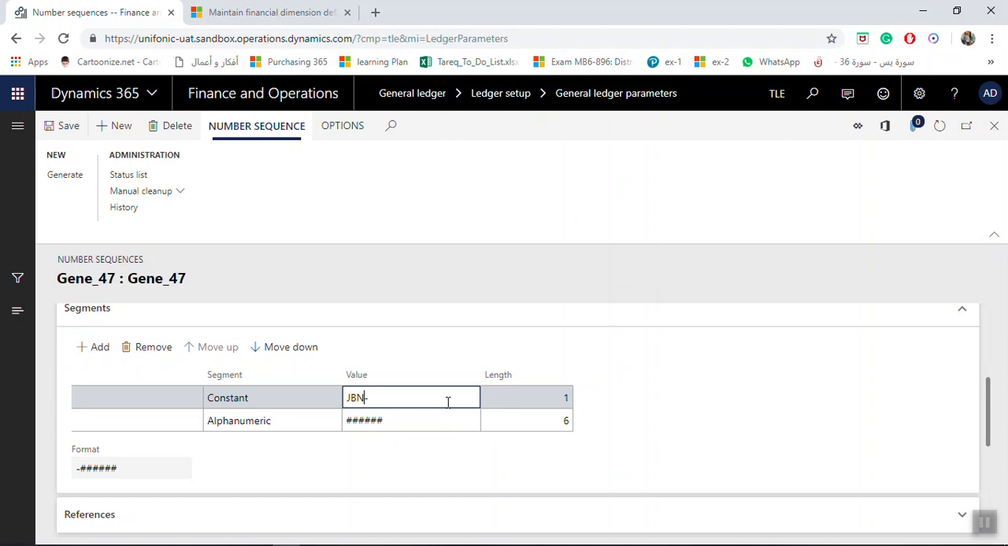
key("Tab")
- Make the Journal batch number sequence continuous and return to the general ledger parameters
scroll(464, 420, "down", 3)
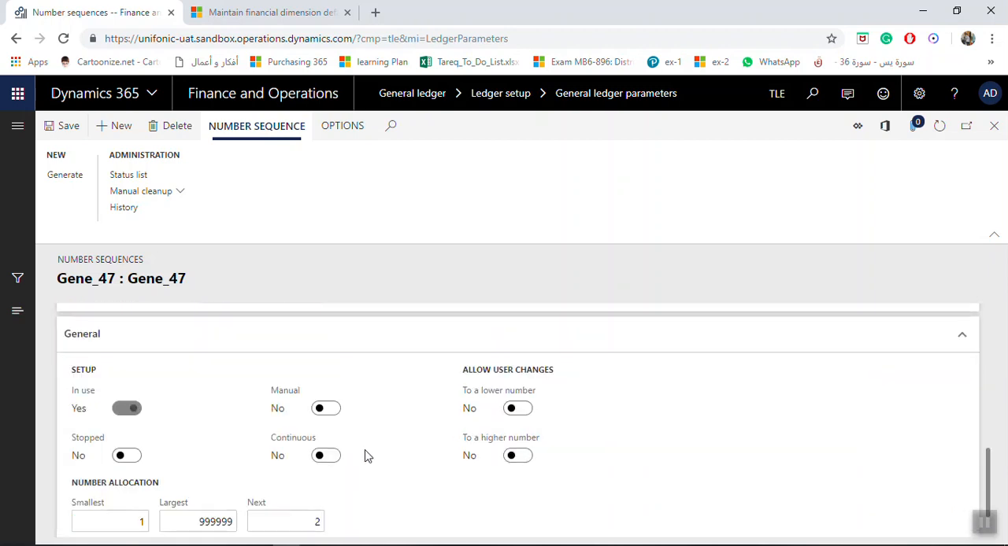
left_click(332, 461)
left_click(606, 332)
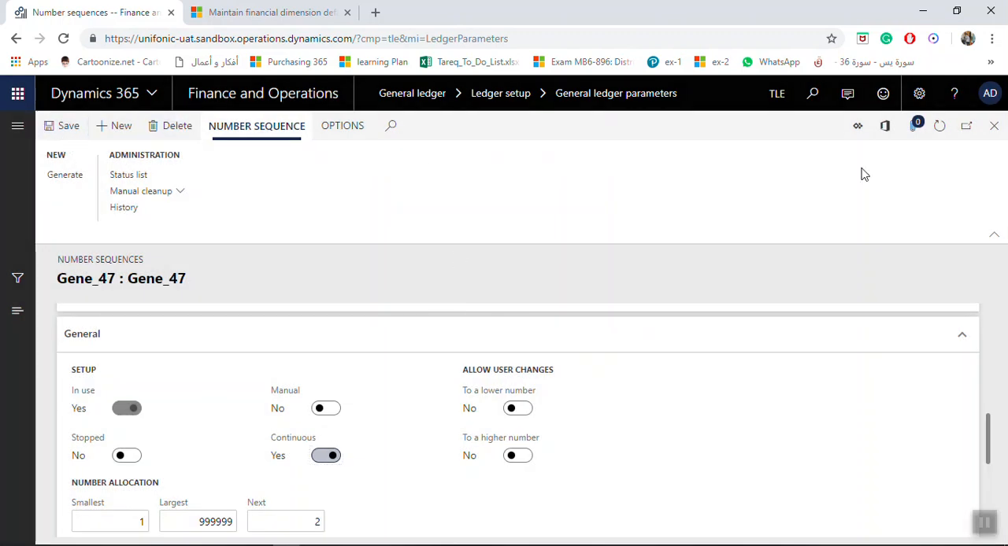
left_click(994, 126)
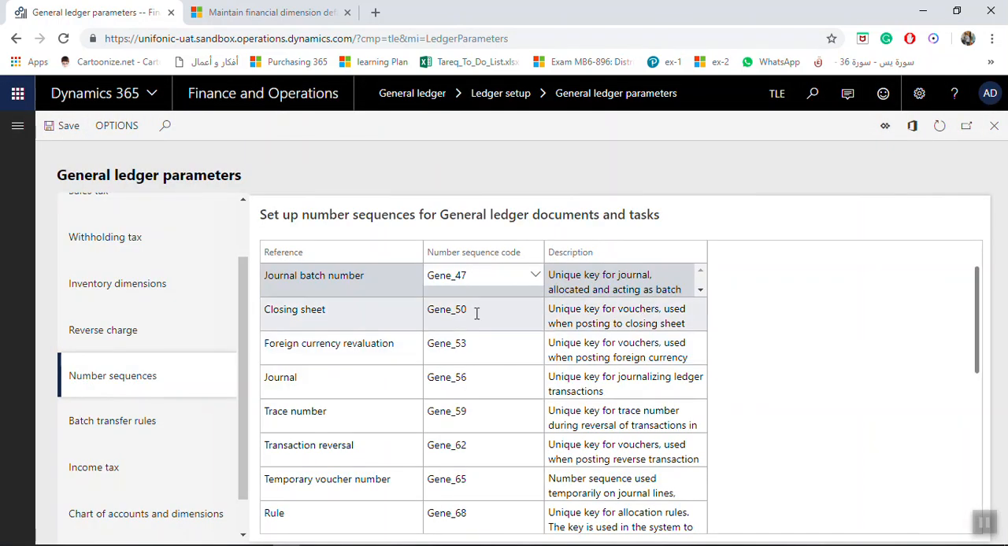
- View the details of the Foreign currency revaluation's number sequence code
left_click(500, 343)
right_click(500, 347)
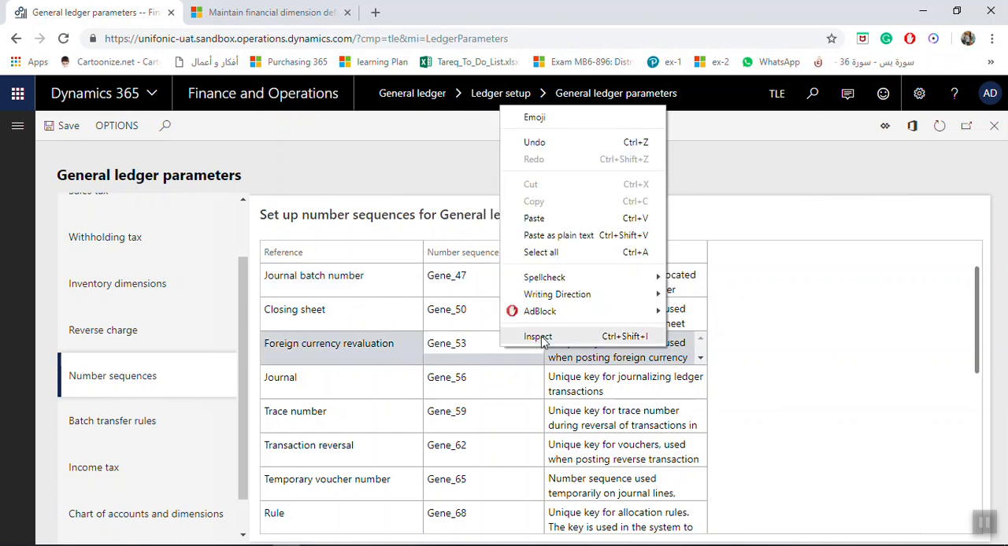
left_click(505, 364)
right_click(533, 345)
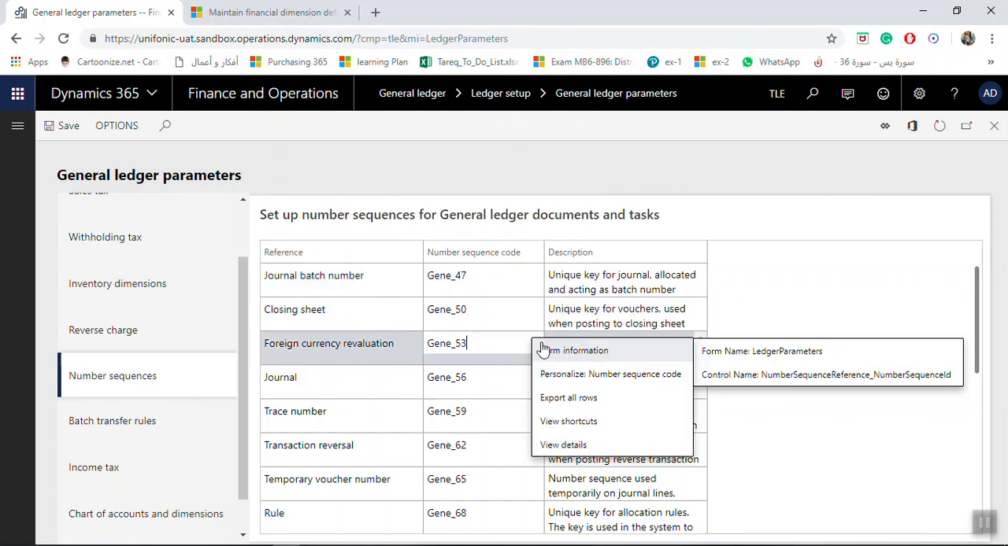
left_click(570, 444)
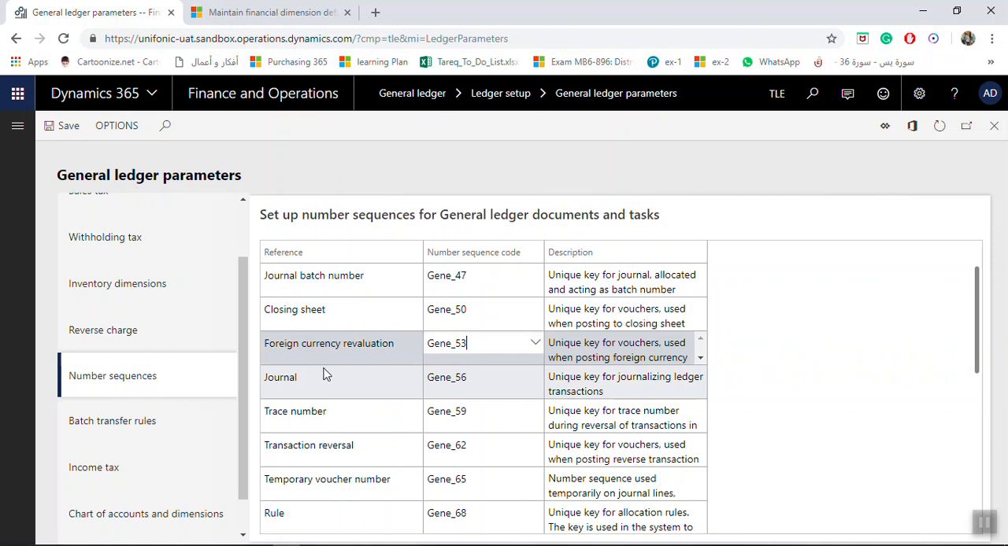
- Make the Foreign currency revaluation number sequence continuous and return to the general ledger parameters
scroll(398, 403, "down", 3)
scroll(371, 433, "down", 2)
scroll(371, 407, "up", 2)
scroll(359, 420, "down", 4)
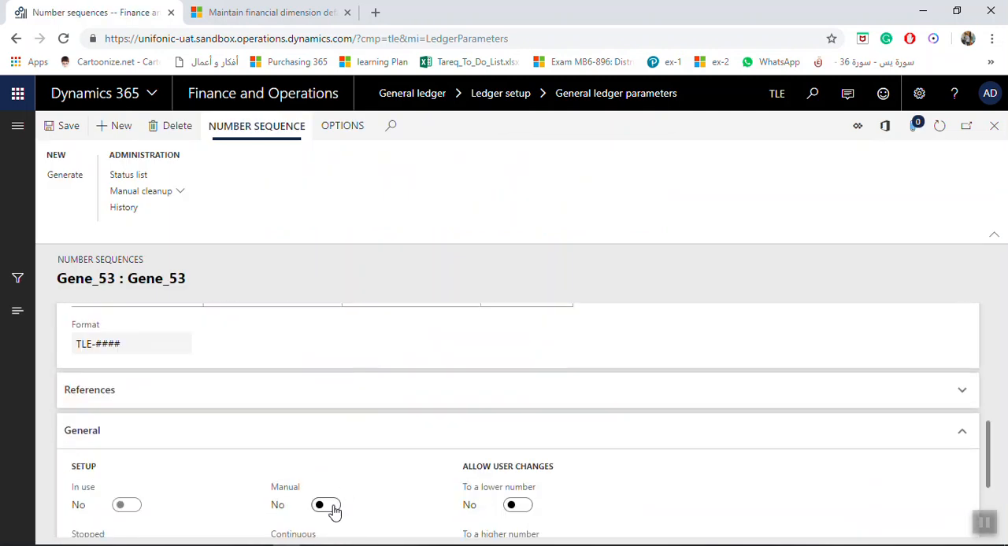
scroll(337, 502, "down", 2)
left_click(333, 407)
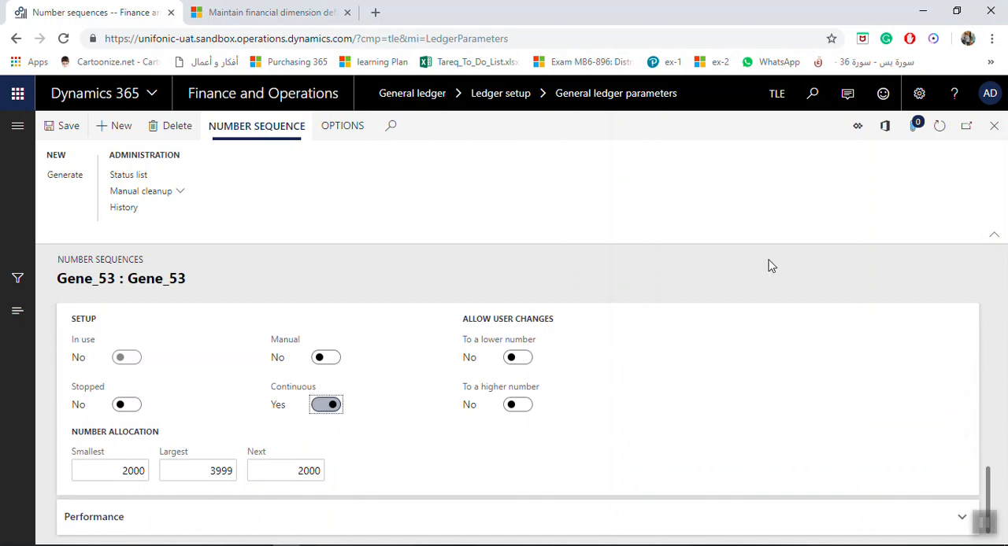
left_click(993, 126)
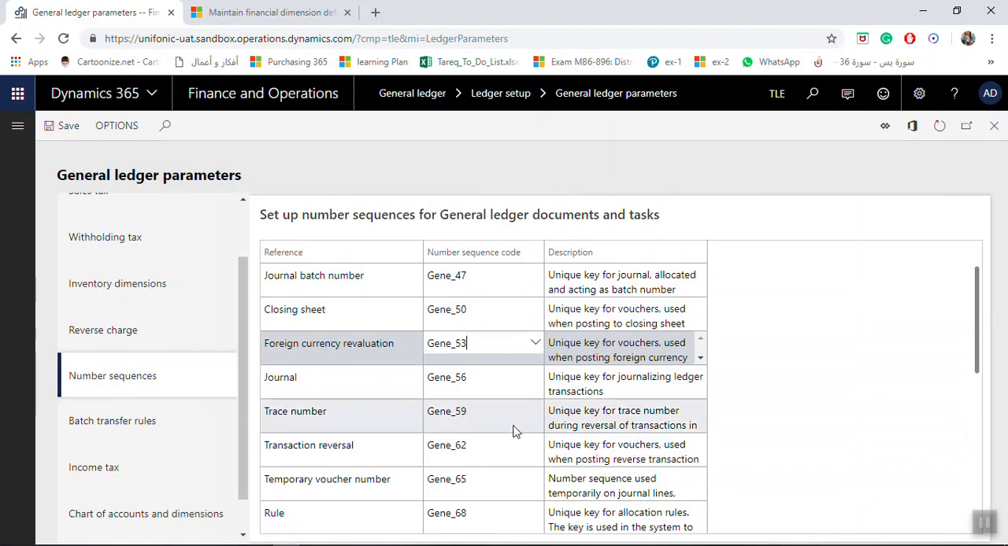
- View the details of the Transaction reversal's number sequence code
left_click(502, 447)
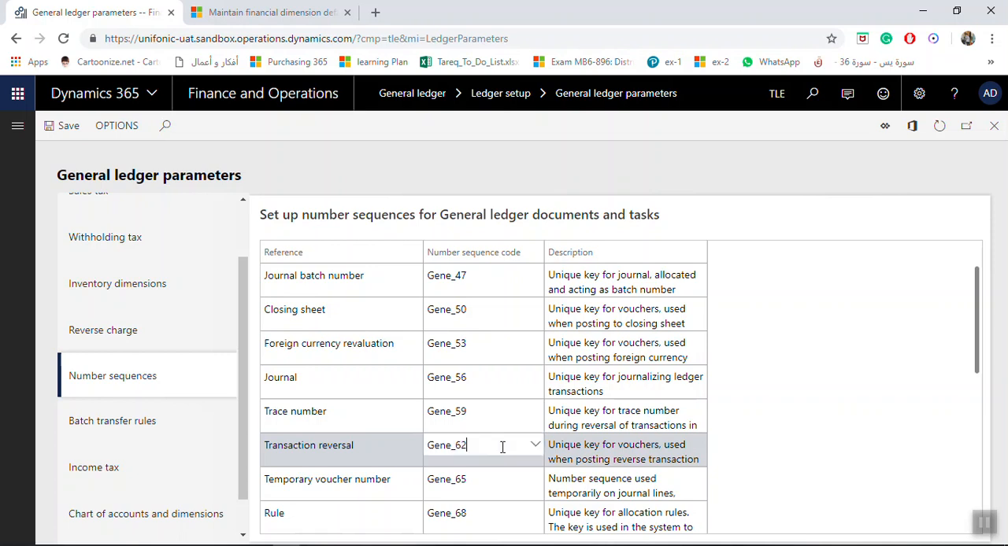
right_click(504, 453)
left_click(521, 452)
right_click(530, 446)
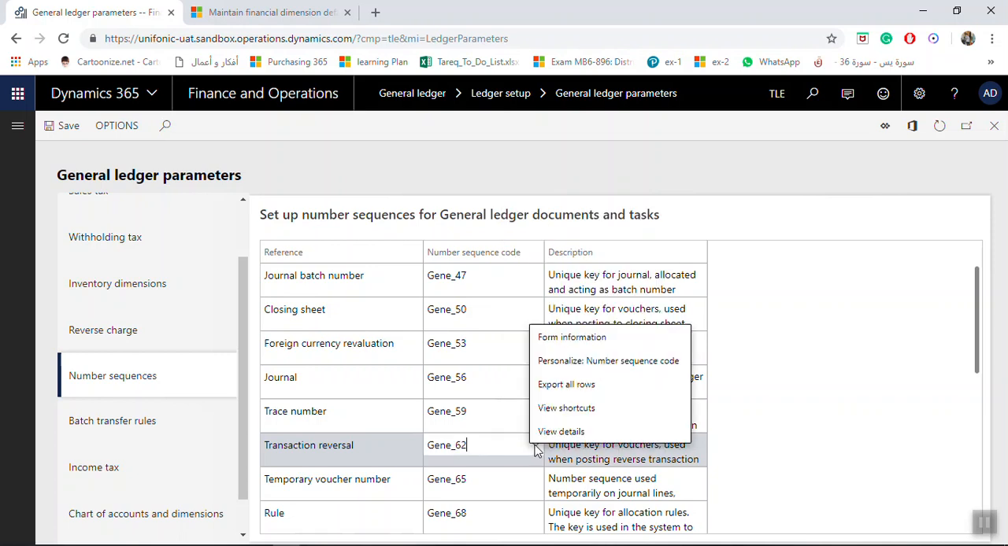
left_click(559, 431)
- Remove the Company segment from the Transaction reversal number sequence
scroll(315, 377, "down", 3)
left_click(375, 472)
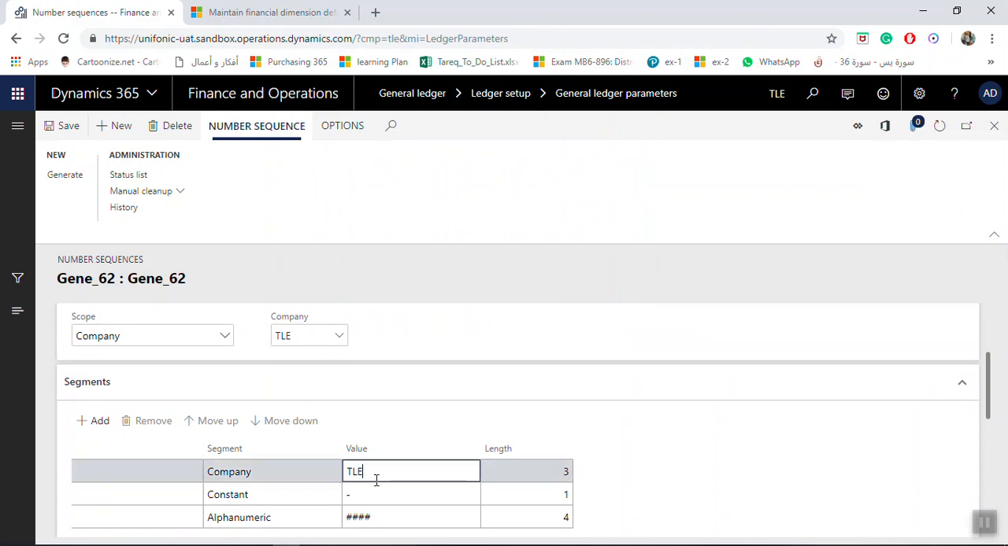
left_click(150, 421)
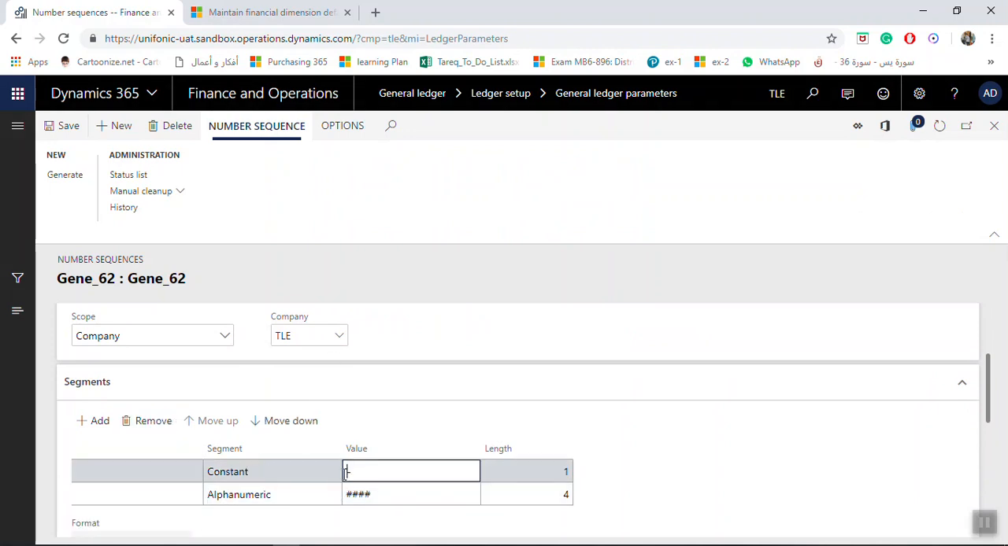
type("-")
- Make the Transaction reversal number sequence continuous
scroll(345, 473, "down", 2)
scroll(229, 454, "down", 2)
left_click(330, 417)
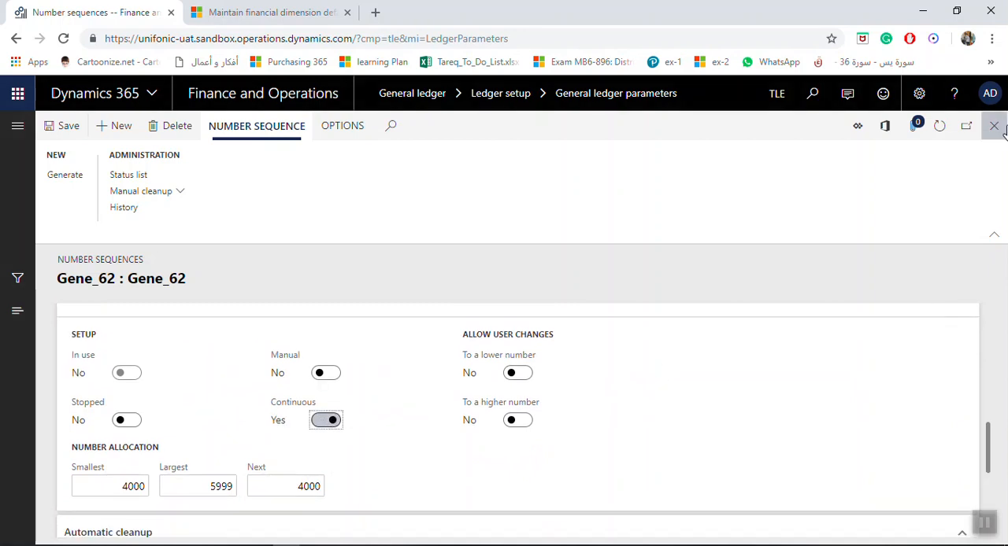
- Set the Constant segment's value to RVS- in the Transaction reversal sequence, save it and return to the general ledger parameters
scroll(391, 394, "up", 3)
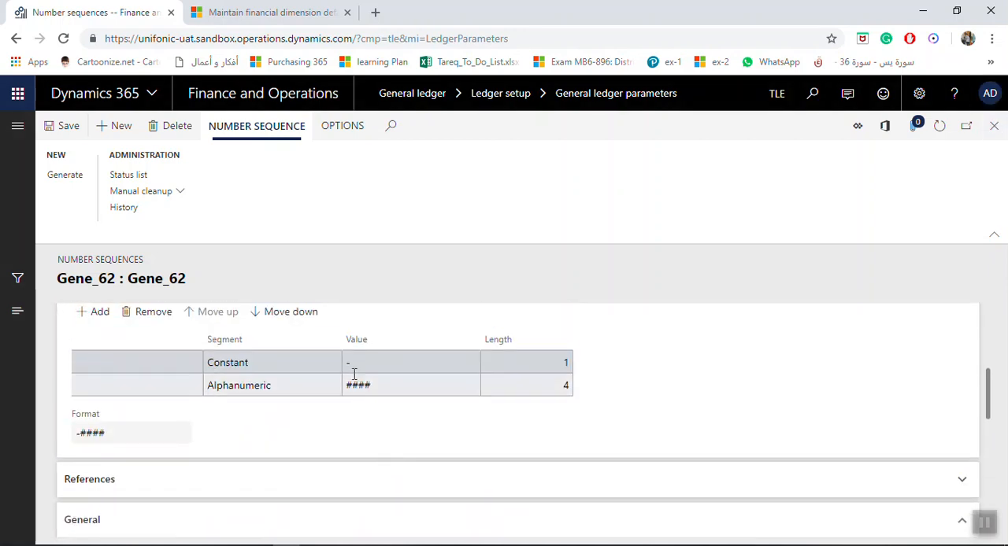
left_click(348, 362)
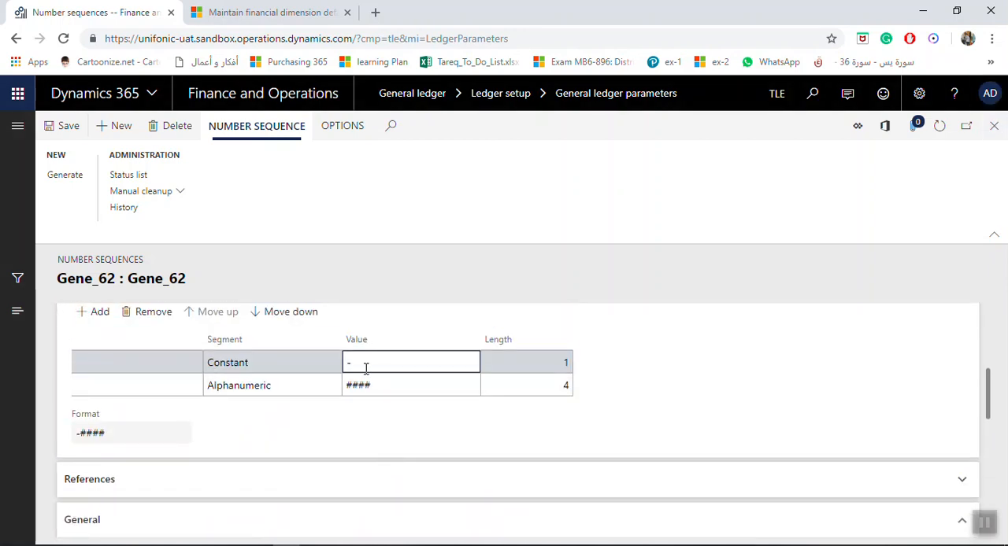
key("Tab")
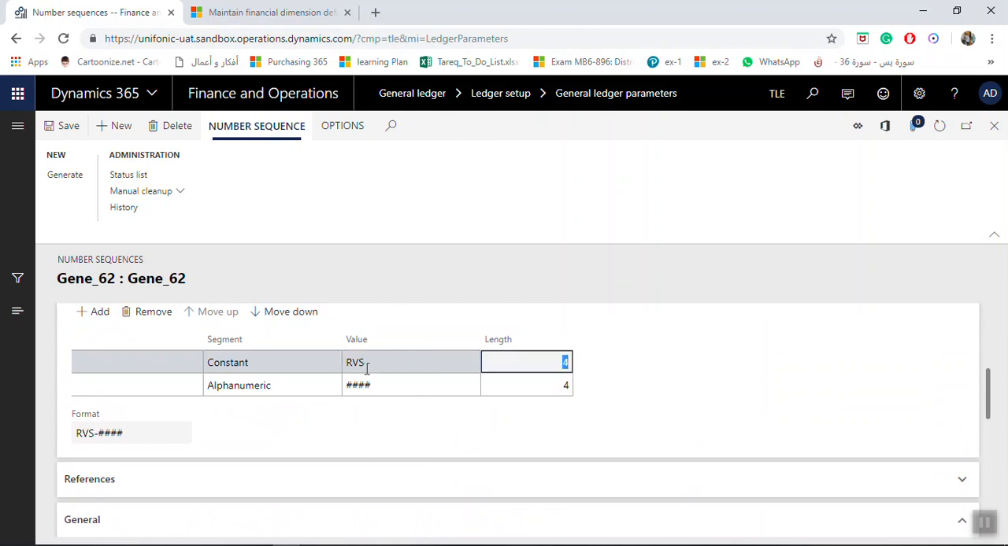
left_click(70, 134)
left_click(994, 126)
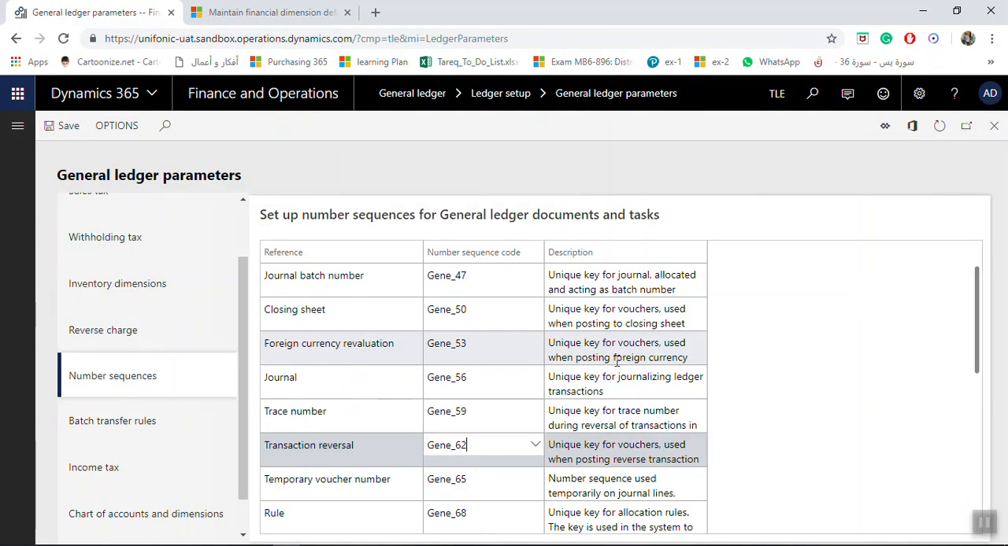
- Set the transfer mode of the Company batch transfer rule to Synchronous, save the change and accept continuing with that setting
scroll(499, 432, "down", 3)
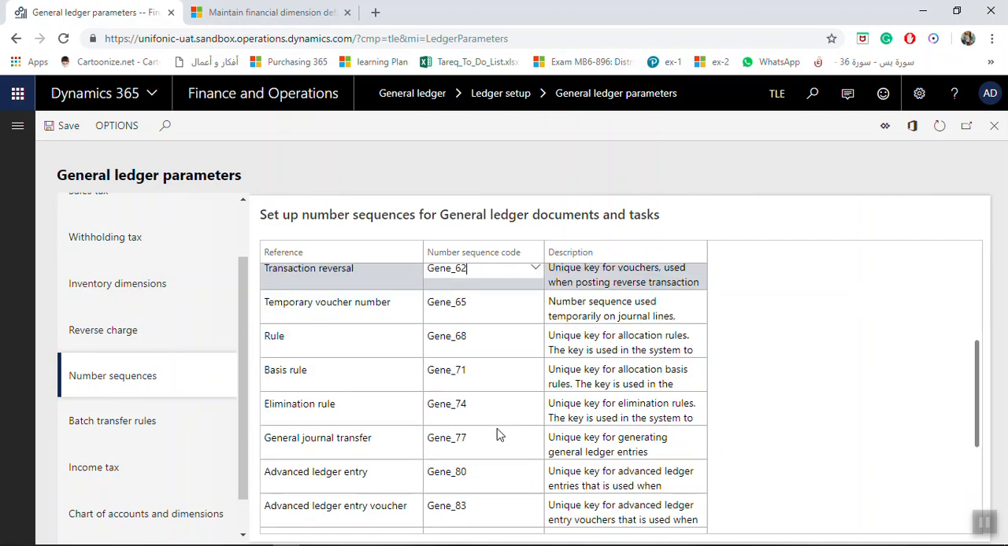
scroll(504, 443, "down", 3)
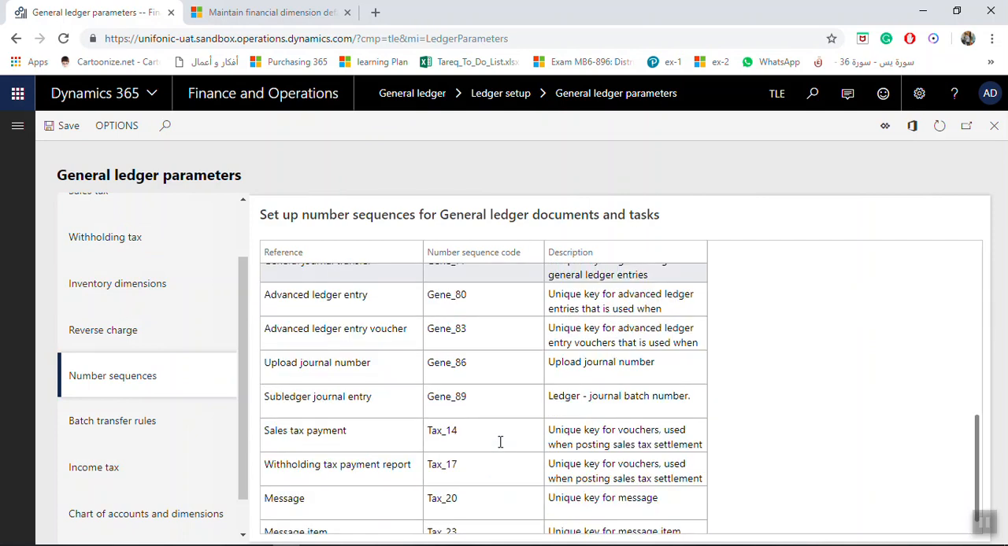
scroll(488, 409, "down", 1)
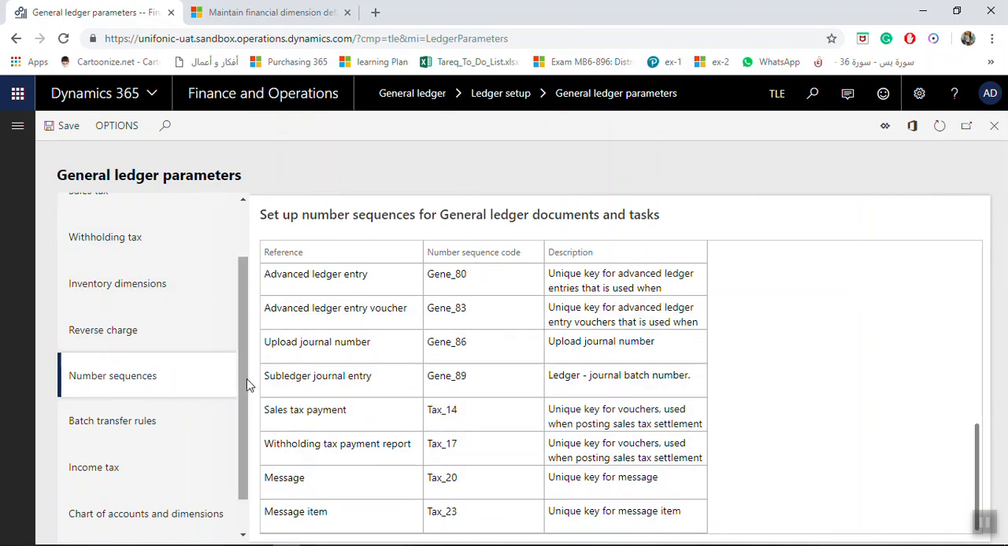
left_click(151, 430)
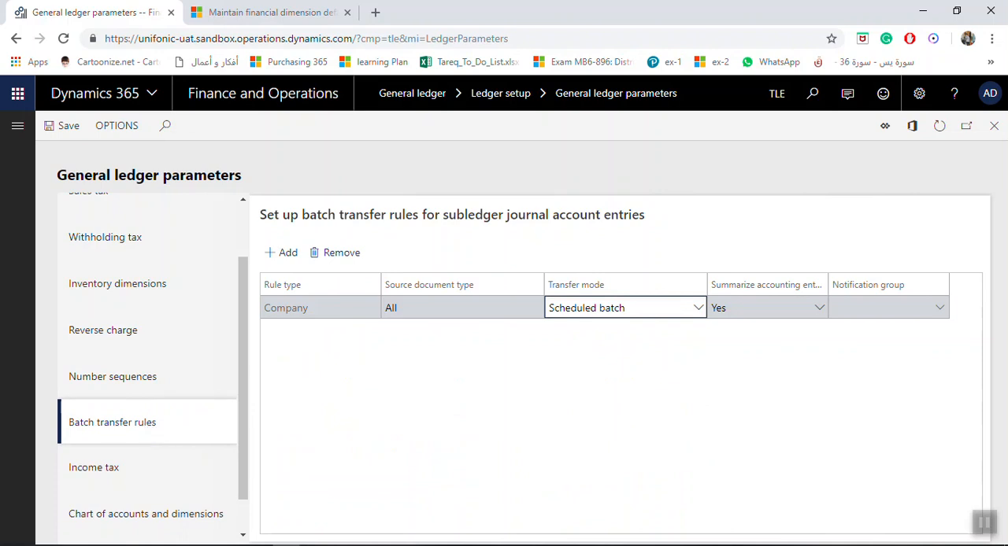
left_click(700, 313)
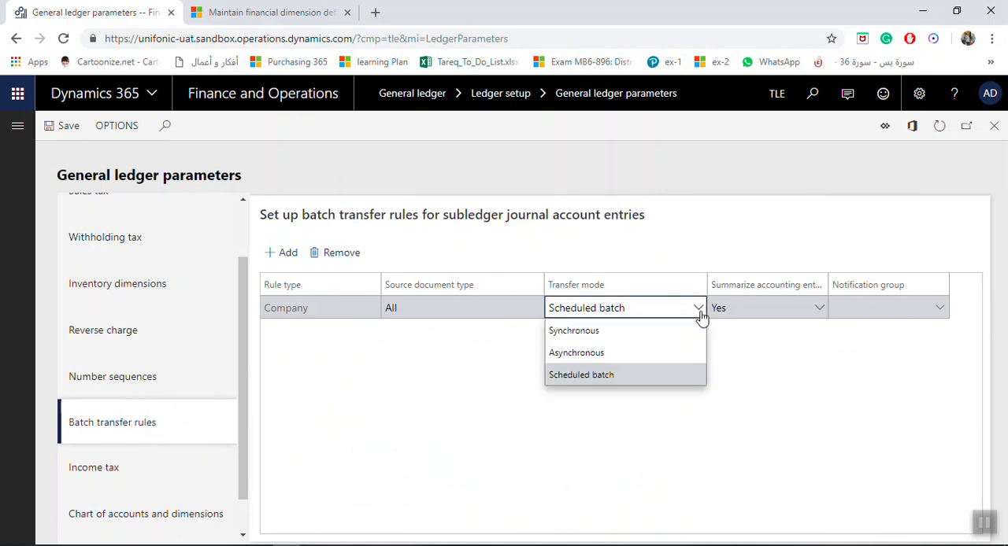
left_click(646, 335)
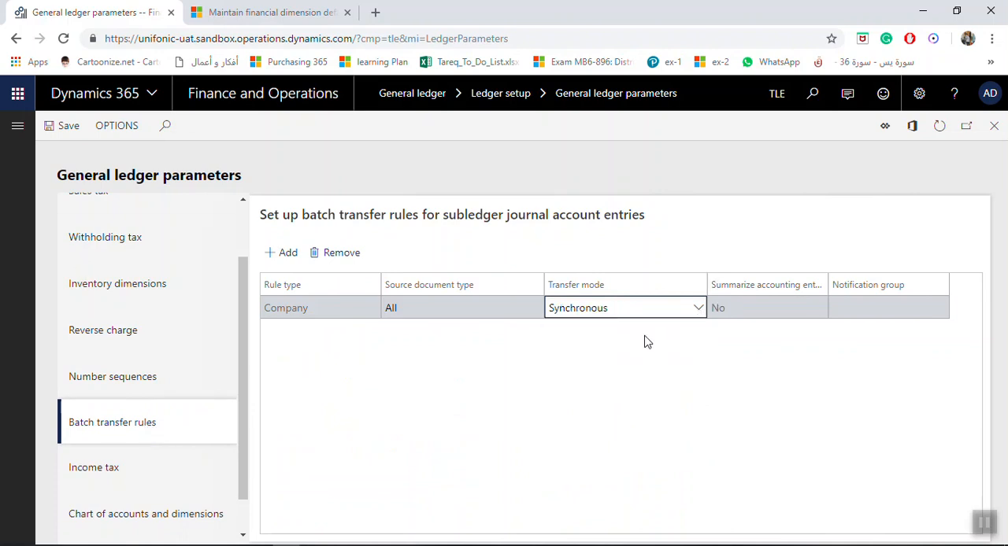
left_click(59, 136)
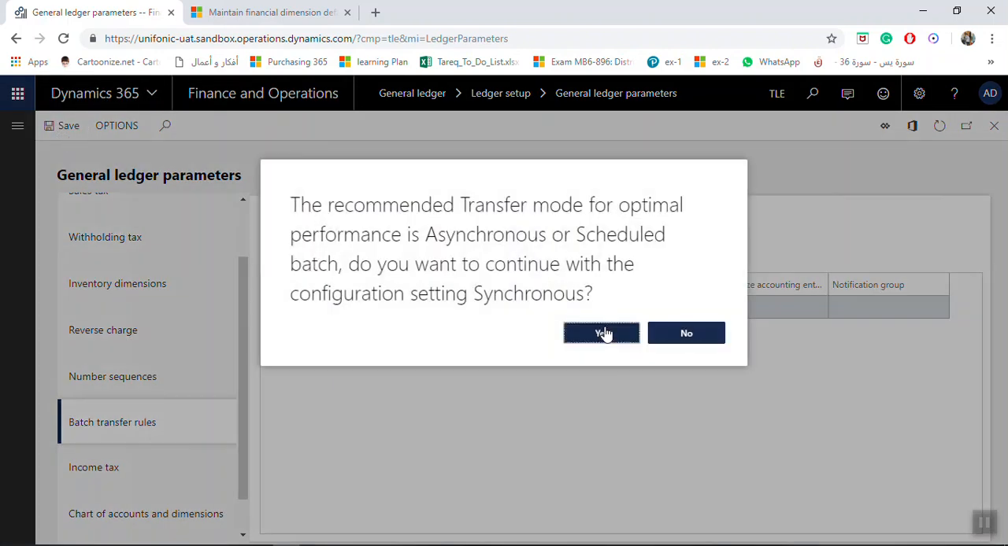
left_click(602, 333)
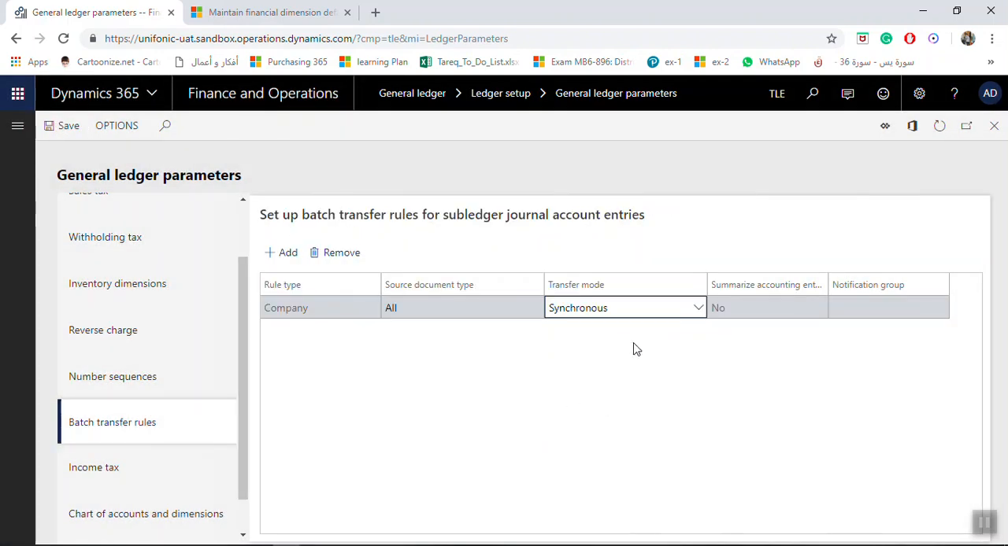
left_click(697, 311)
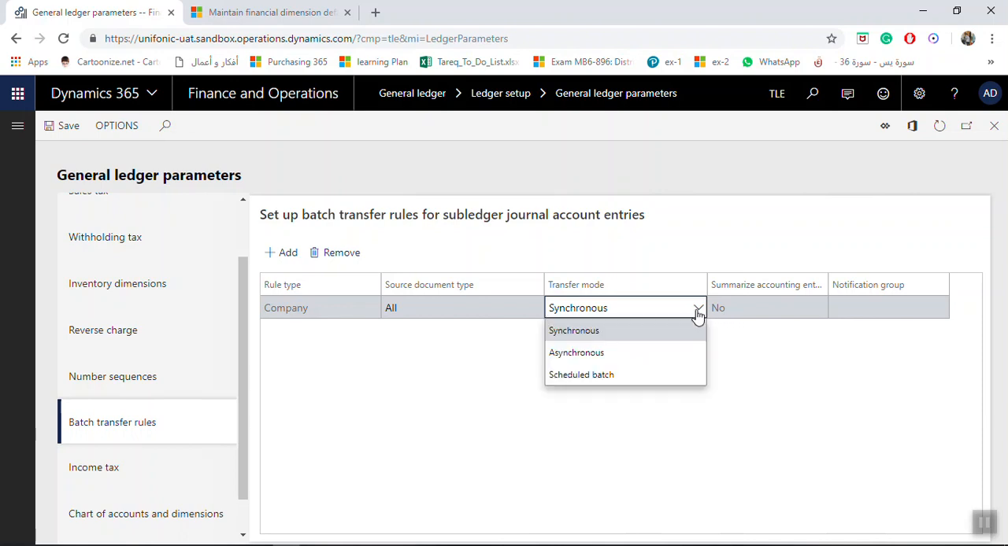
left_click(699, 315)
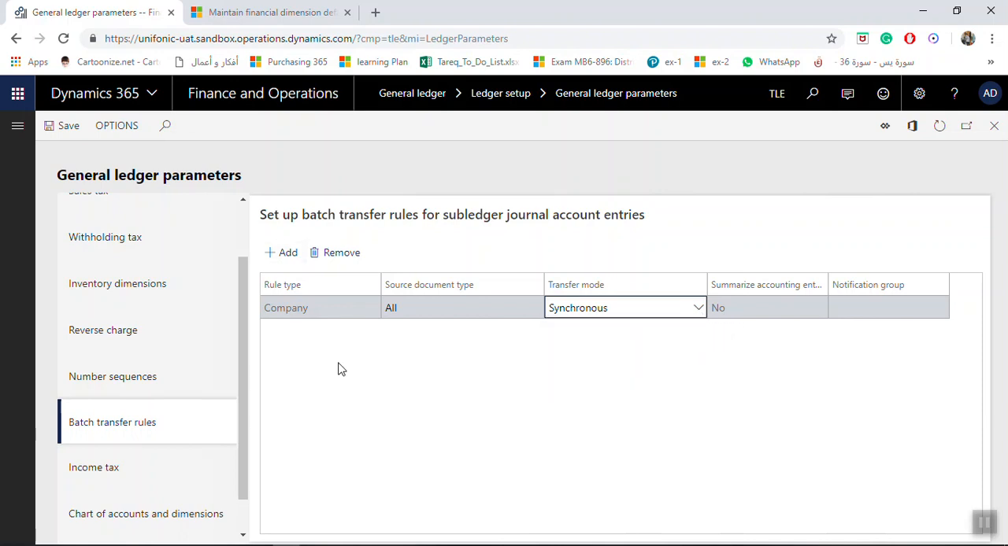
- View the chart of accounts and dimensions delimiter parameters, and turn on Advanced ledger settlement in the ledger settlements parameters
scroll(244, 373, "down", 1)
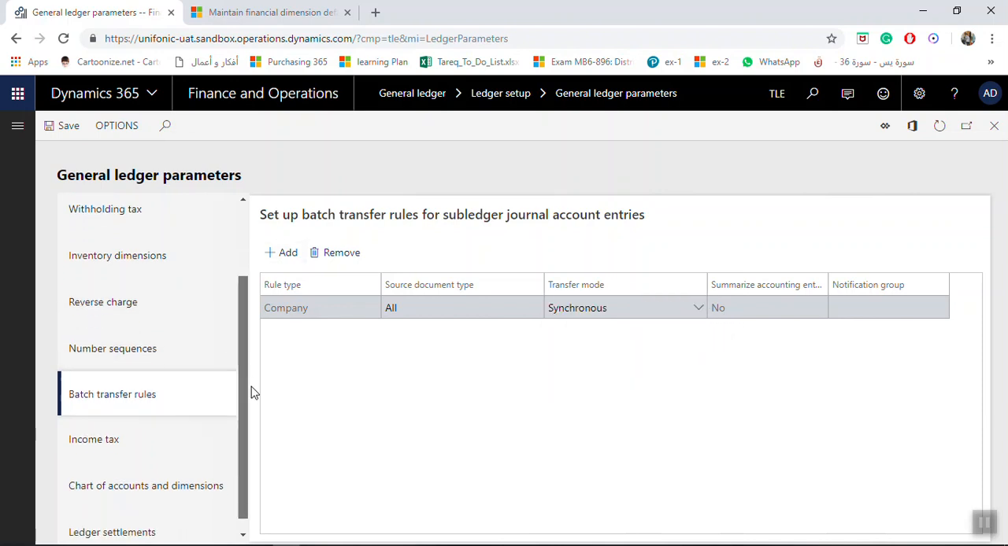
left_click(181, 472)
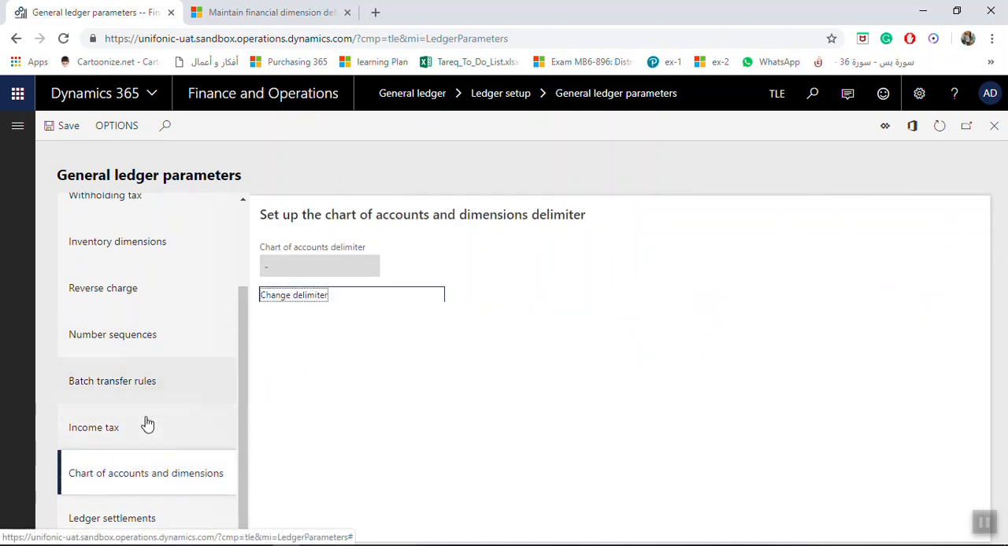
left_click(114, 519)
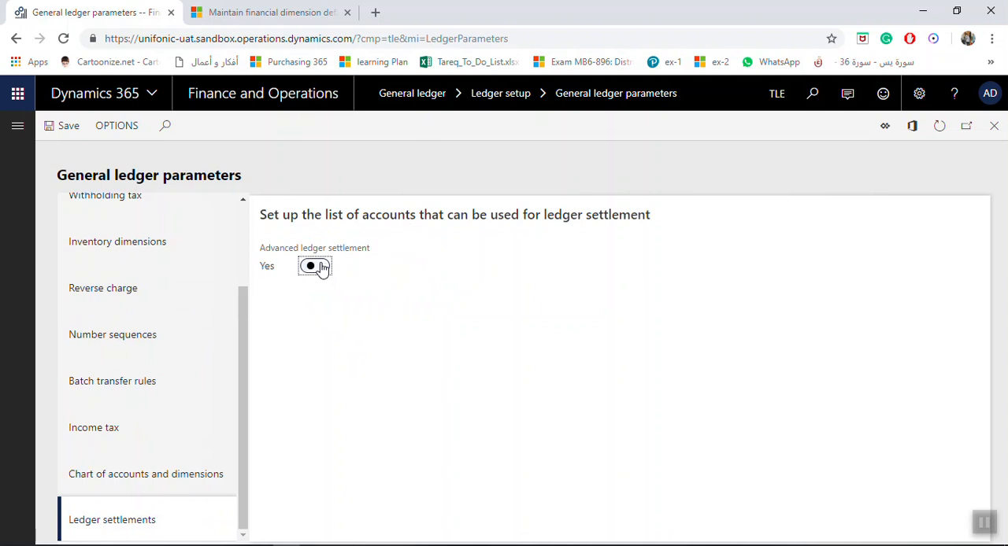
- Delete the empty main account line from the ledger settlement list, then save and close the general ledger parameters
left_click(365, 406)
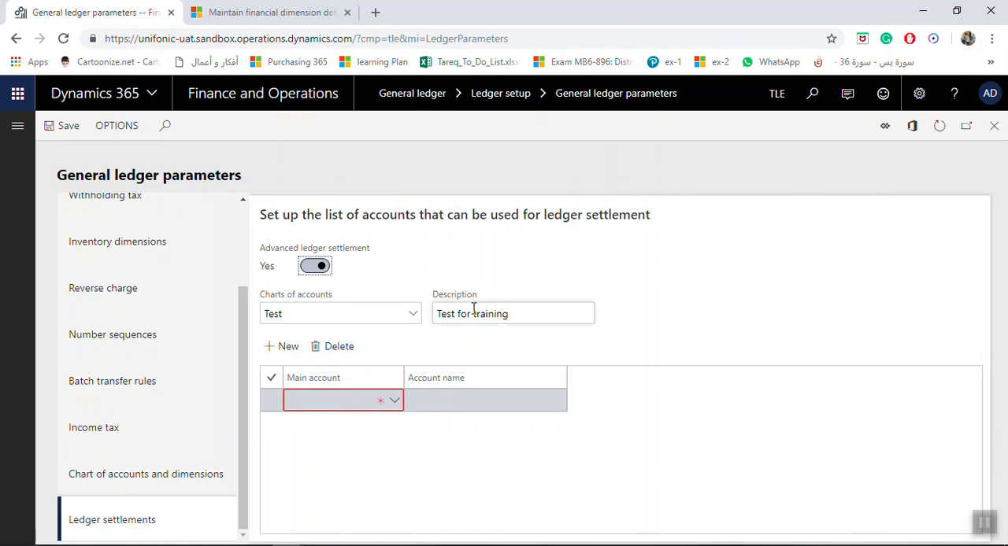
left_click(356, 348)
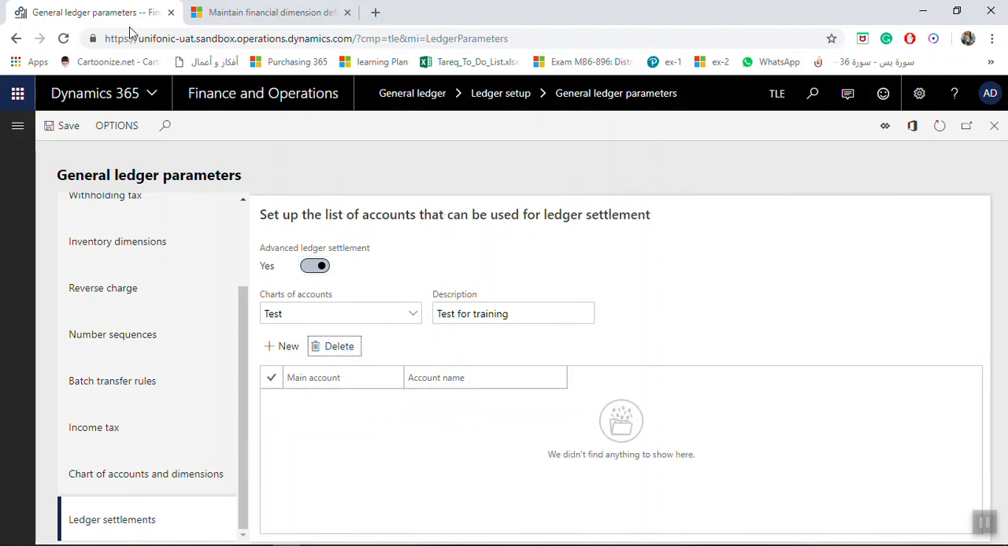
left_click(69, 126)
left_click(994, 126)
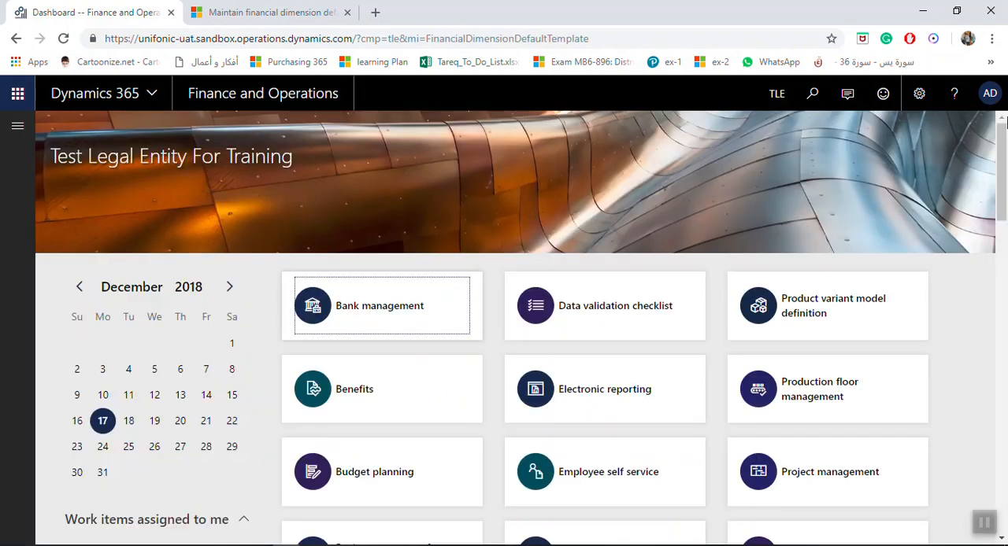
left_click(800, 545)
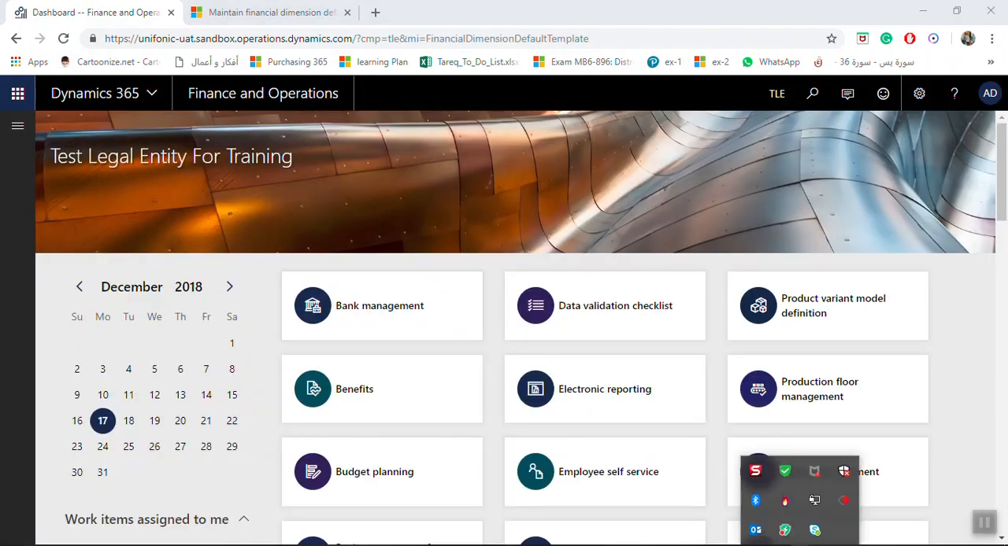